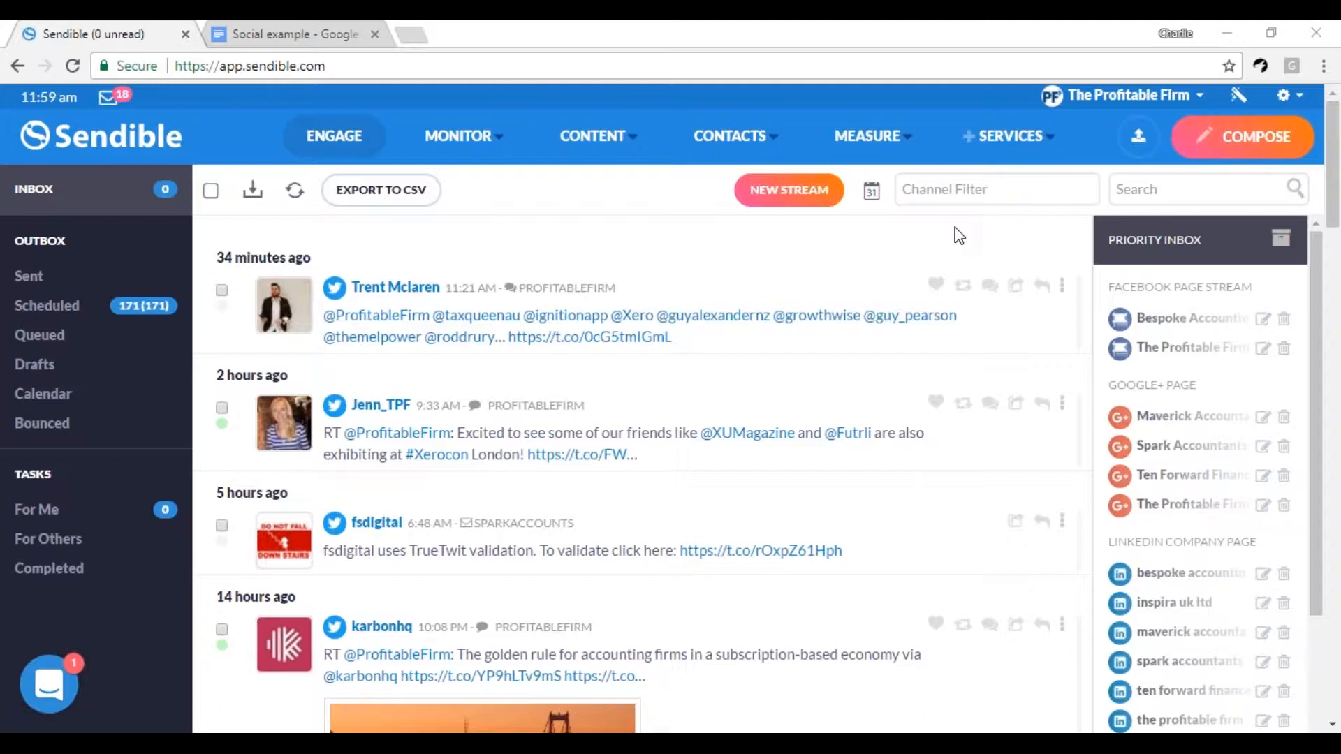
# Step: Filter the inbox to the ProfitableFirm Twitter channel
pyautogui.moveTo(592, 135)
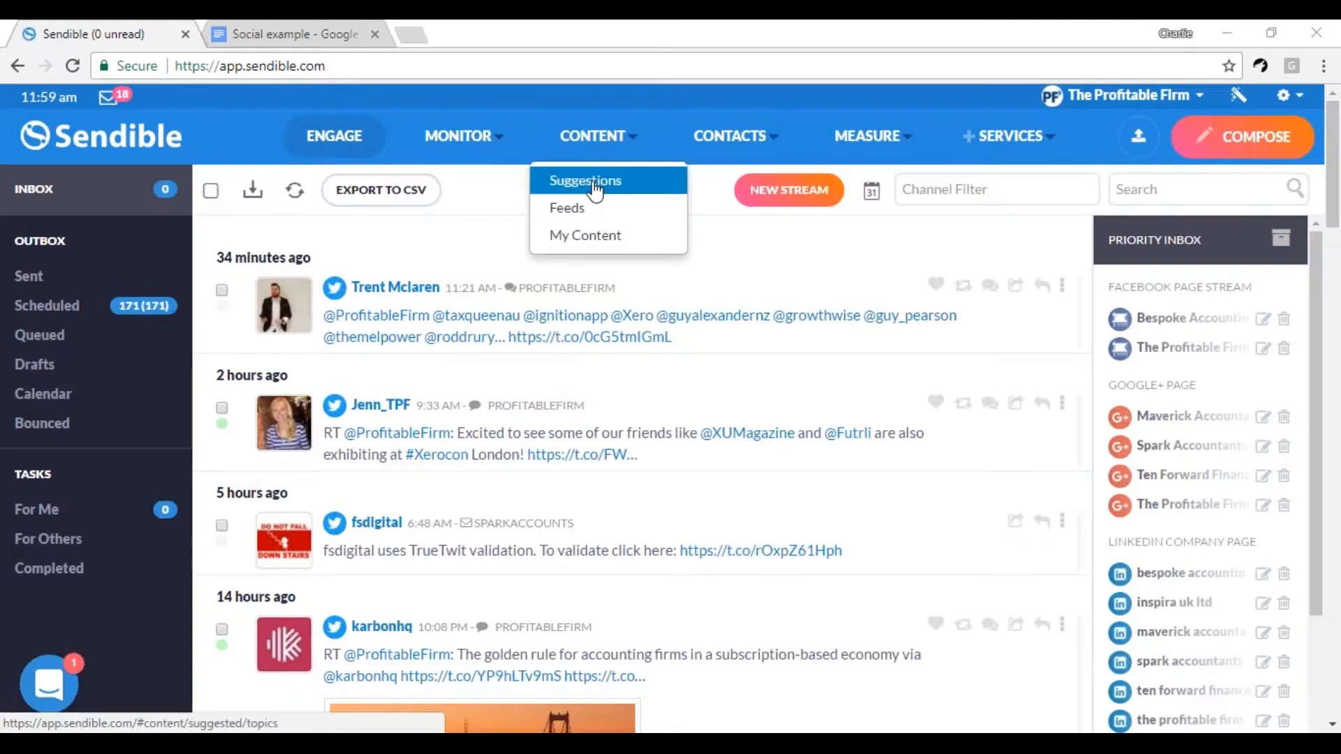
pyautogui.click(934, 190)
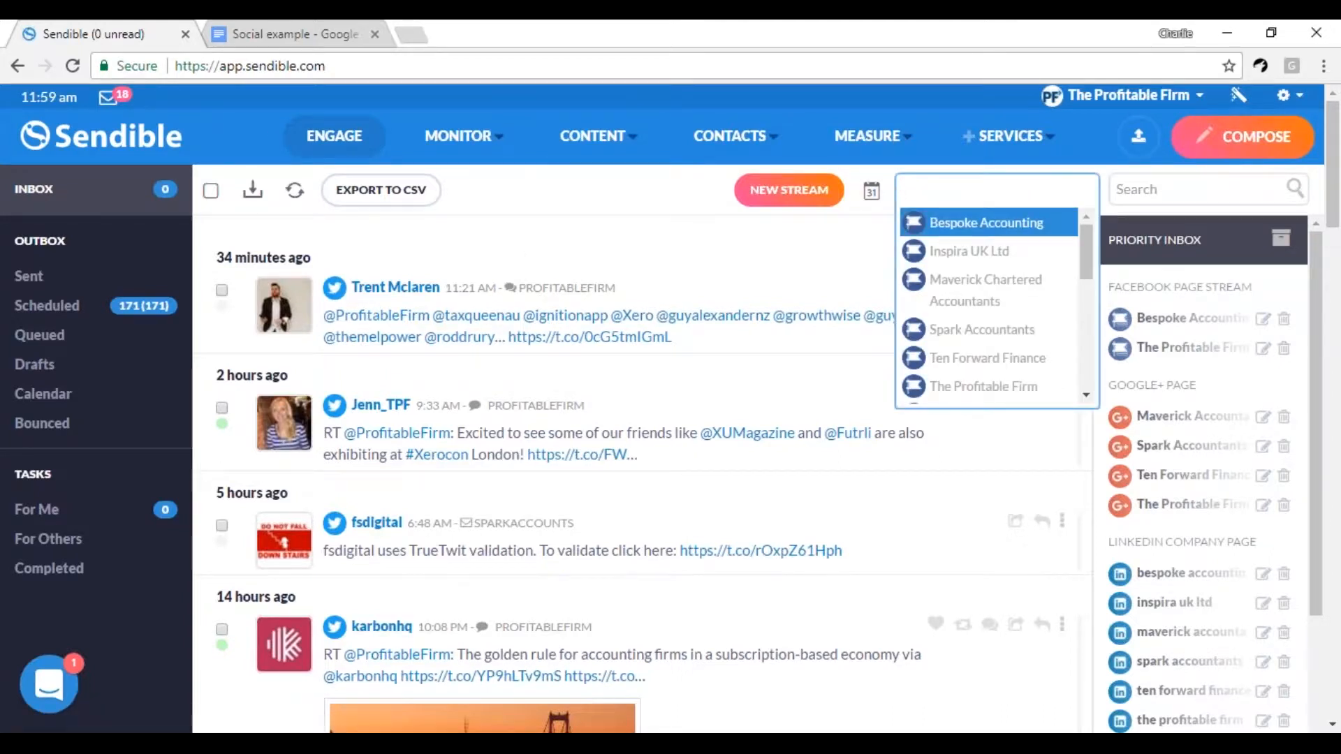
pyautogui.write('prfo')
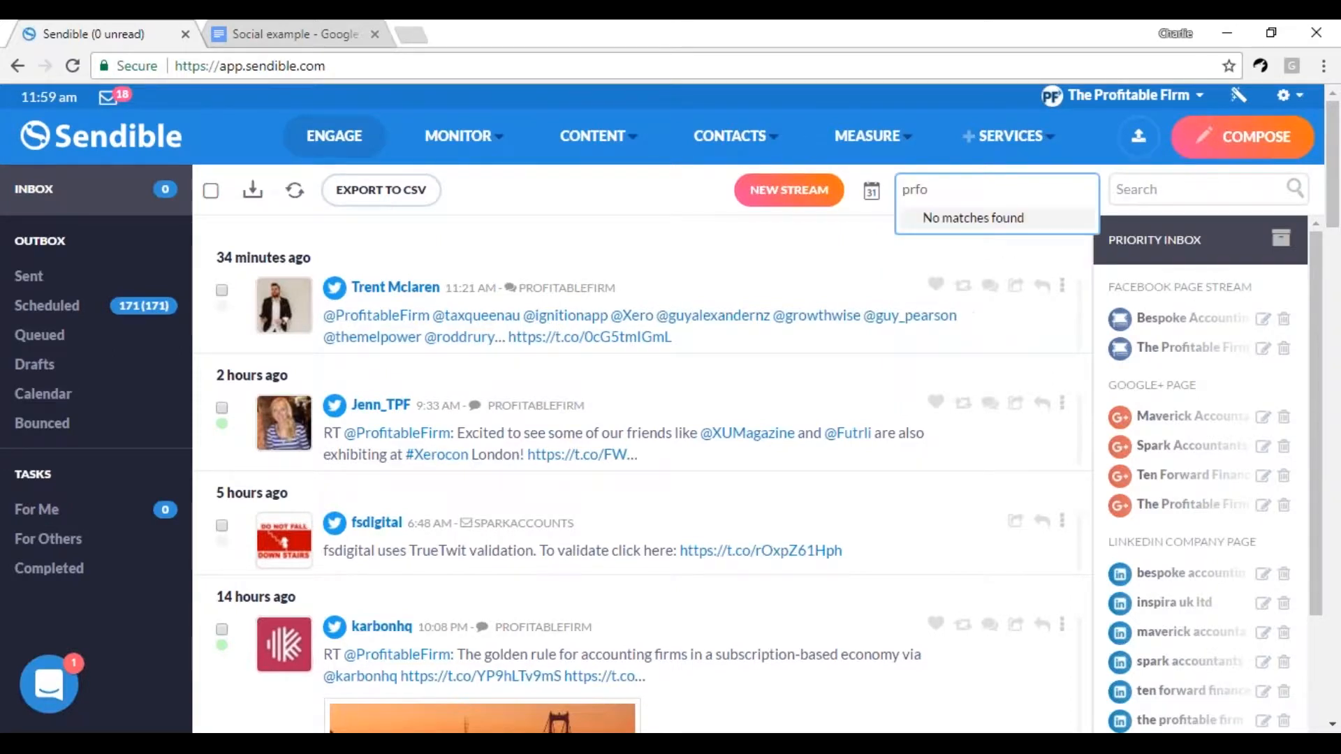
pyautogui.press('BackSpace')
pyautogui.press('BackSpace')
pyautogui.write('ofi')
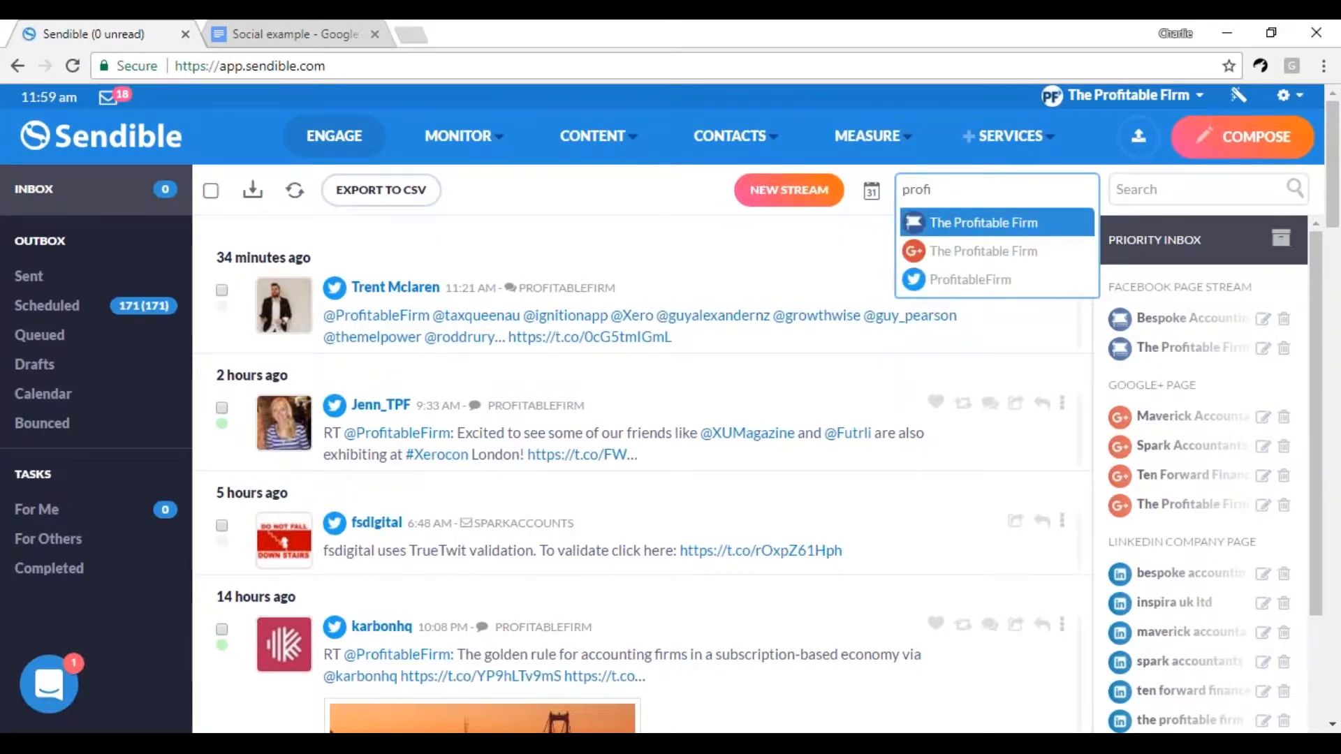
pyautogui.click(957, 280)
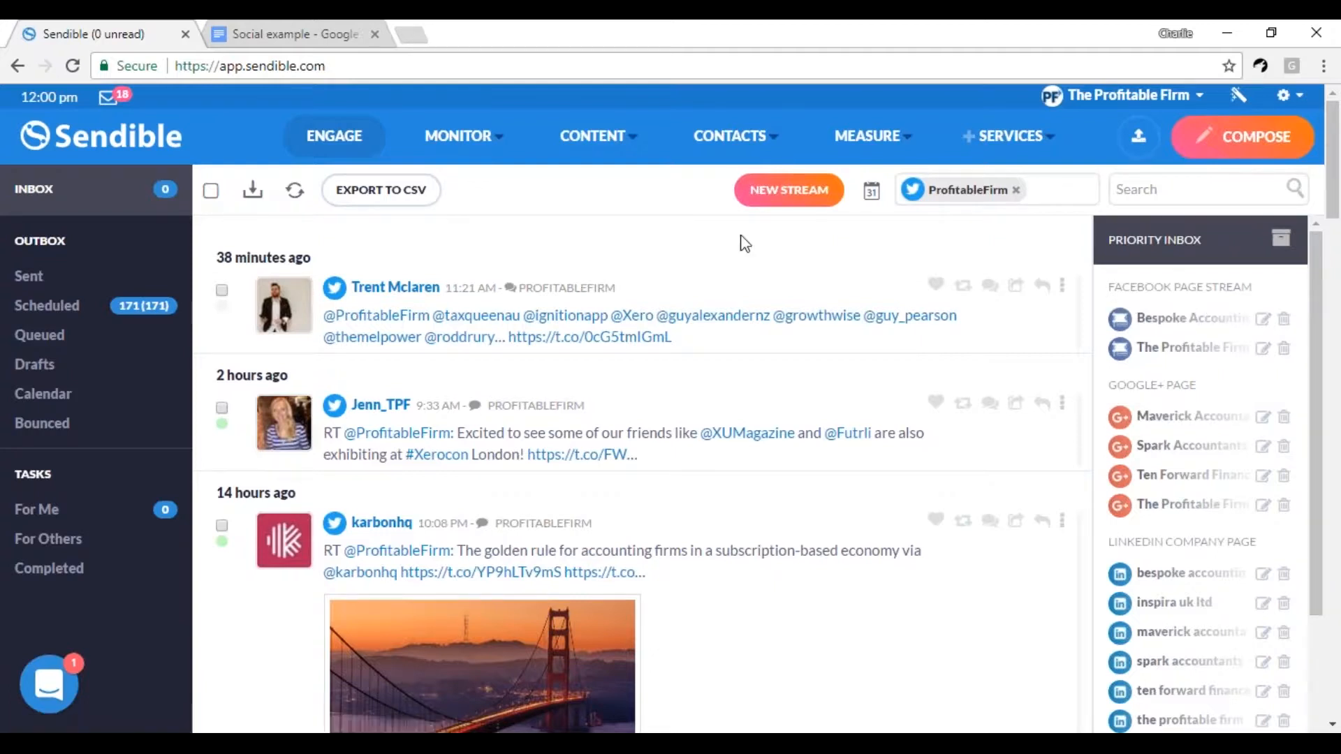
# Step: Open the sent messages, filter them to the ProfitableFirm Twitter channel and look through the past posts
pyautogui.moveTo(745, 744)
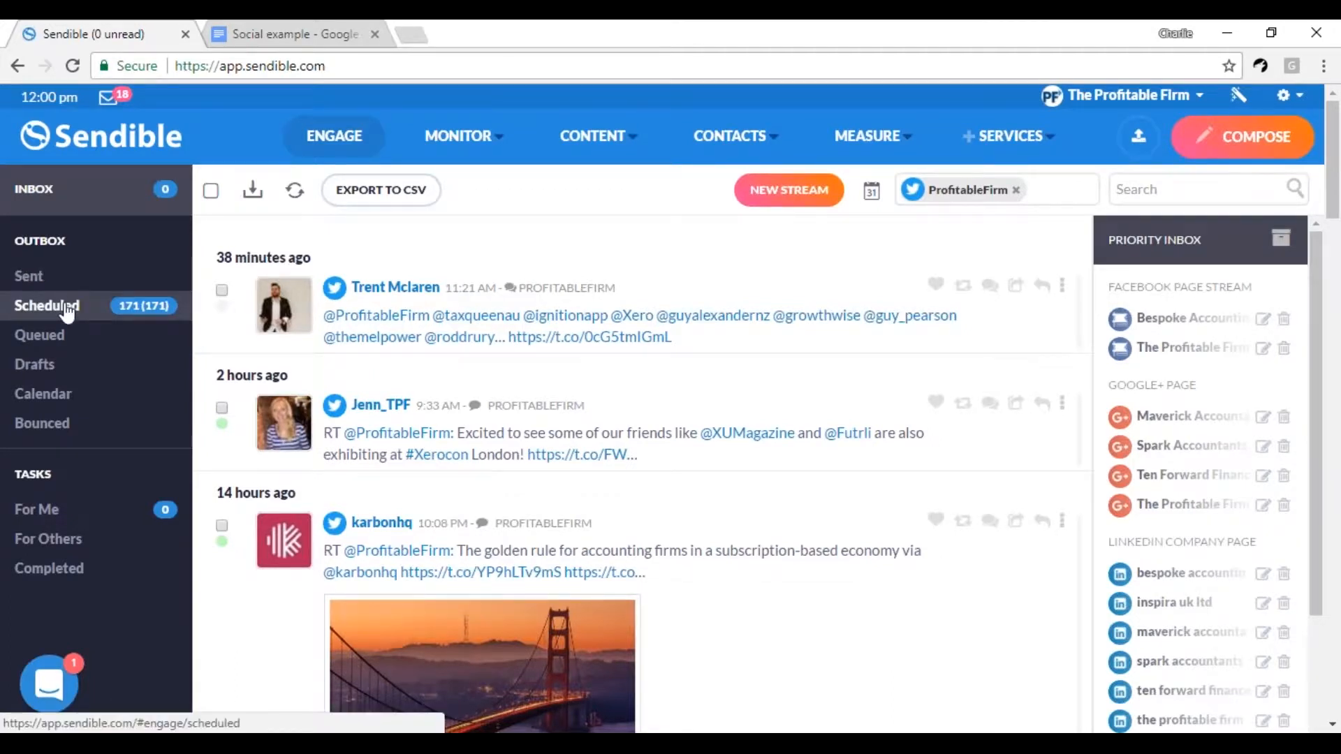
pyautogui.click(78, 277)
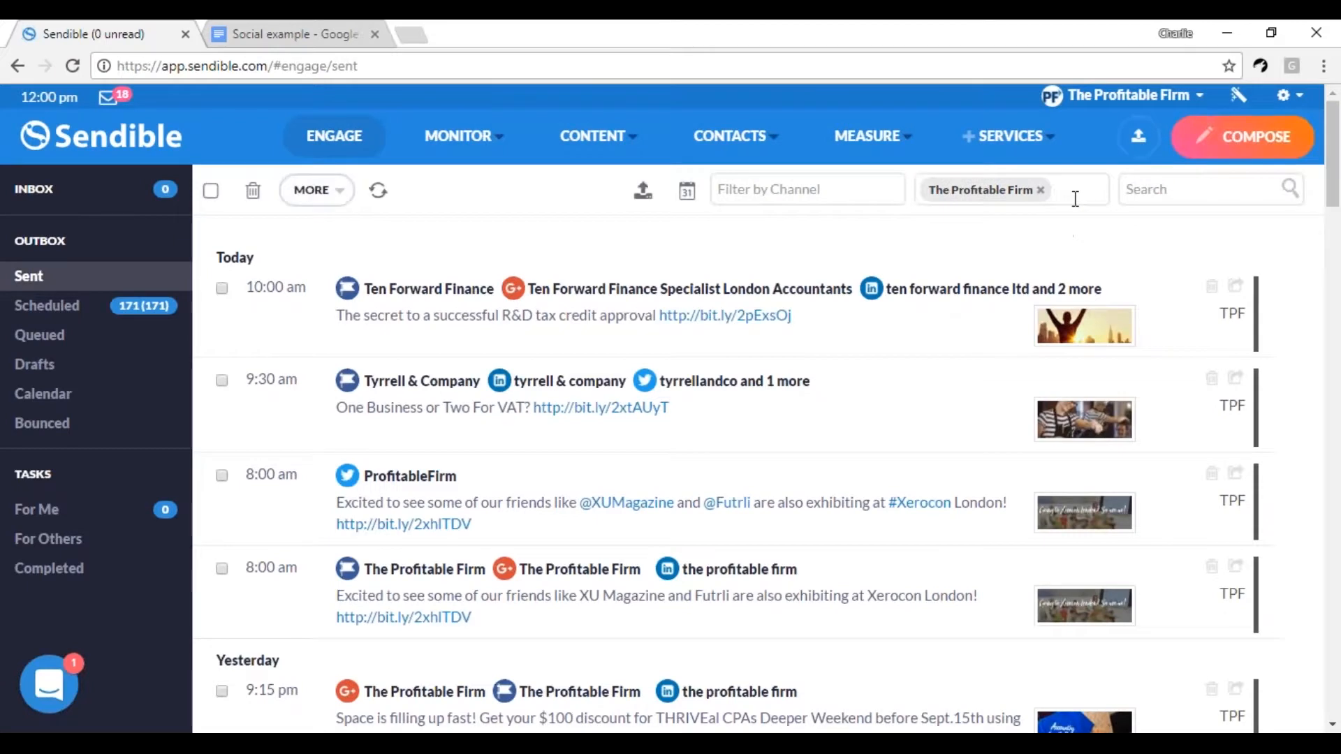
pyautogui.click(846, 189)
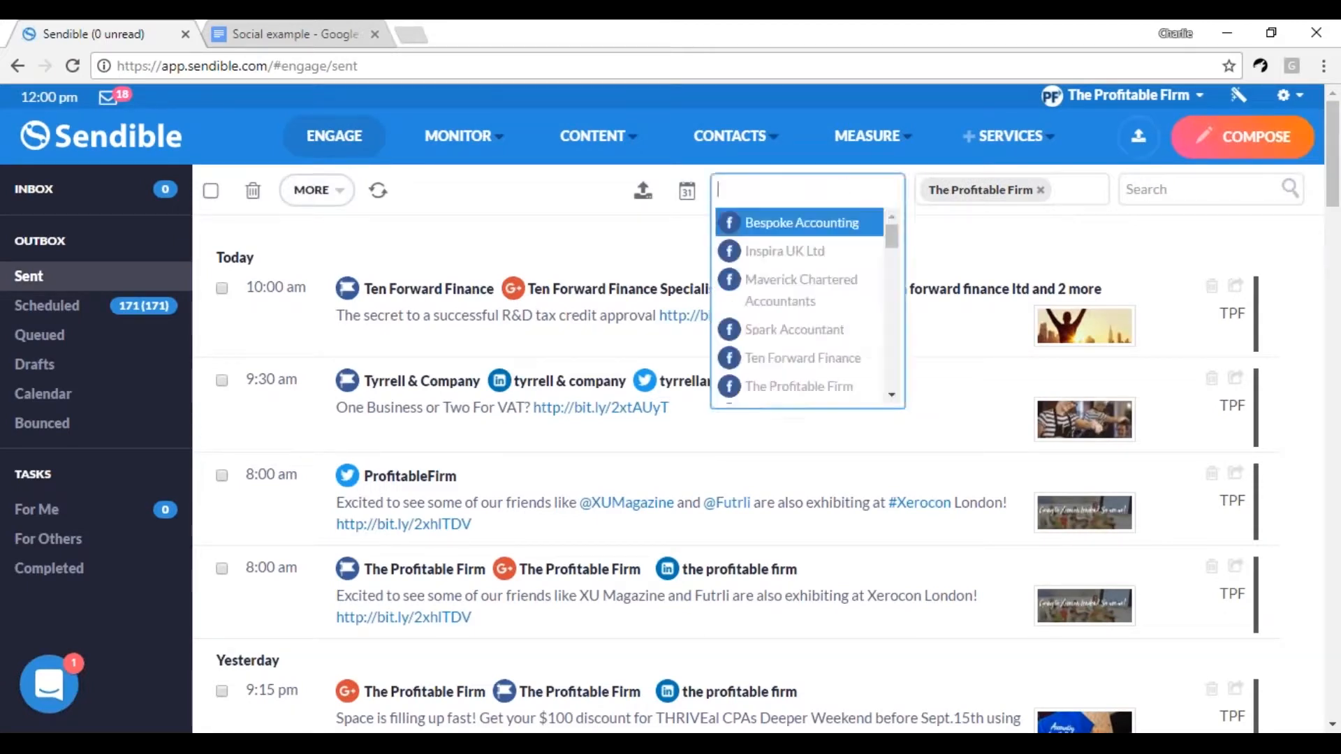
pyautogui.write('pr')
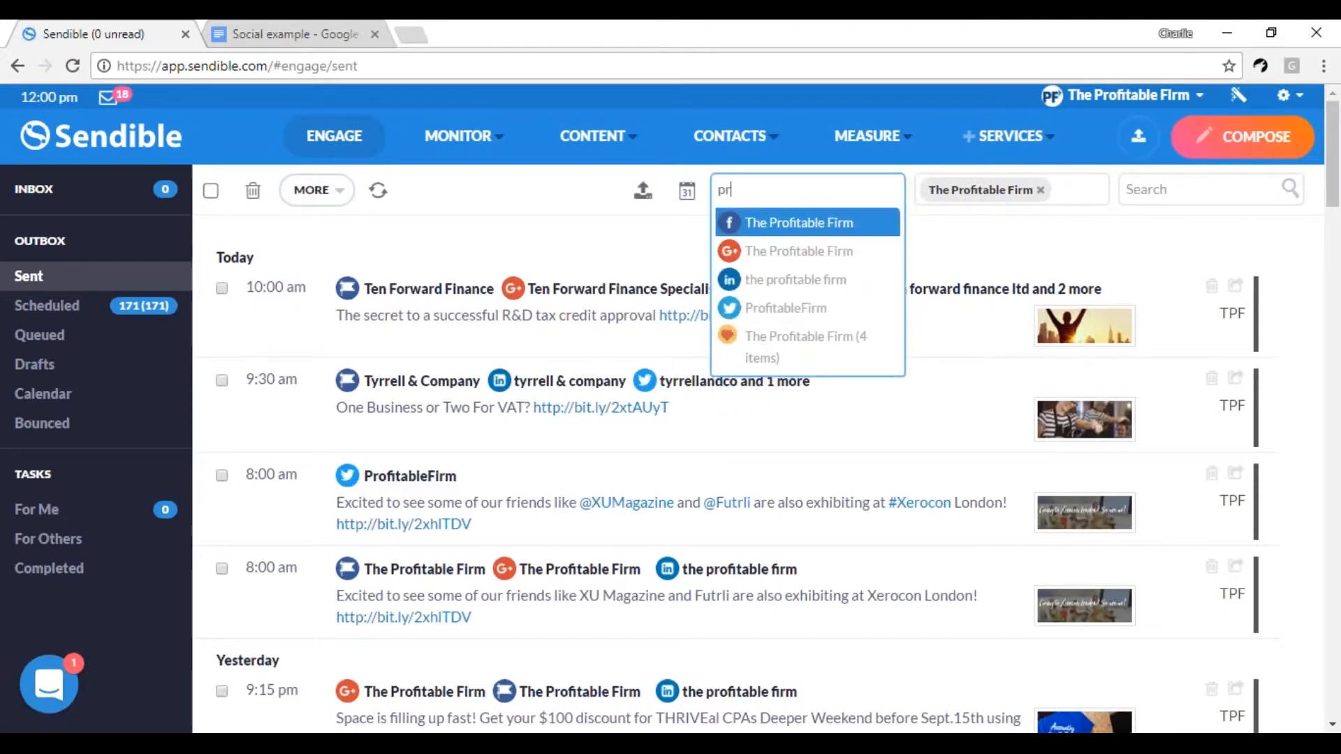
pyautogui.write('ofi')
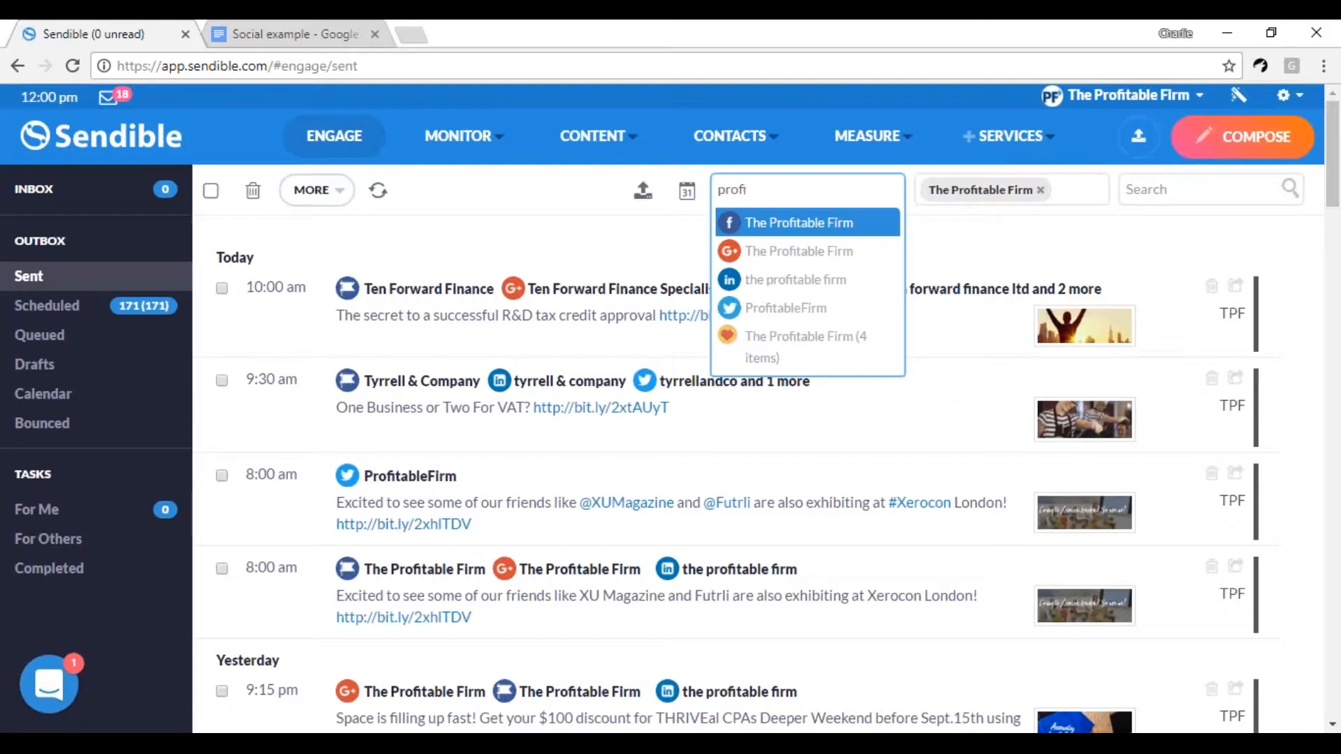
pyautogui.click(814, 313)
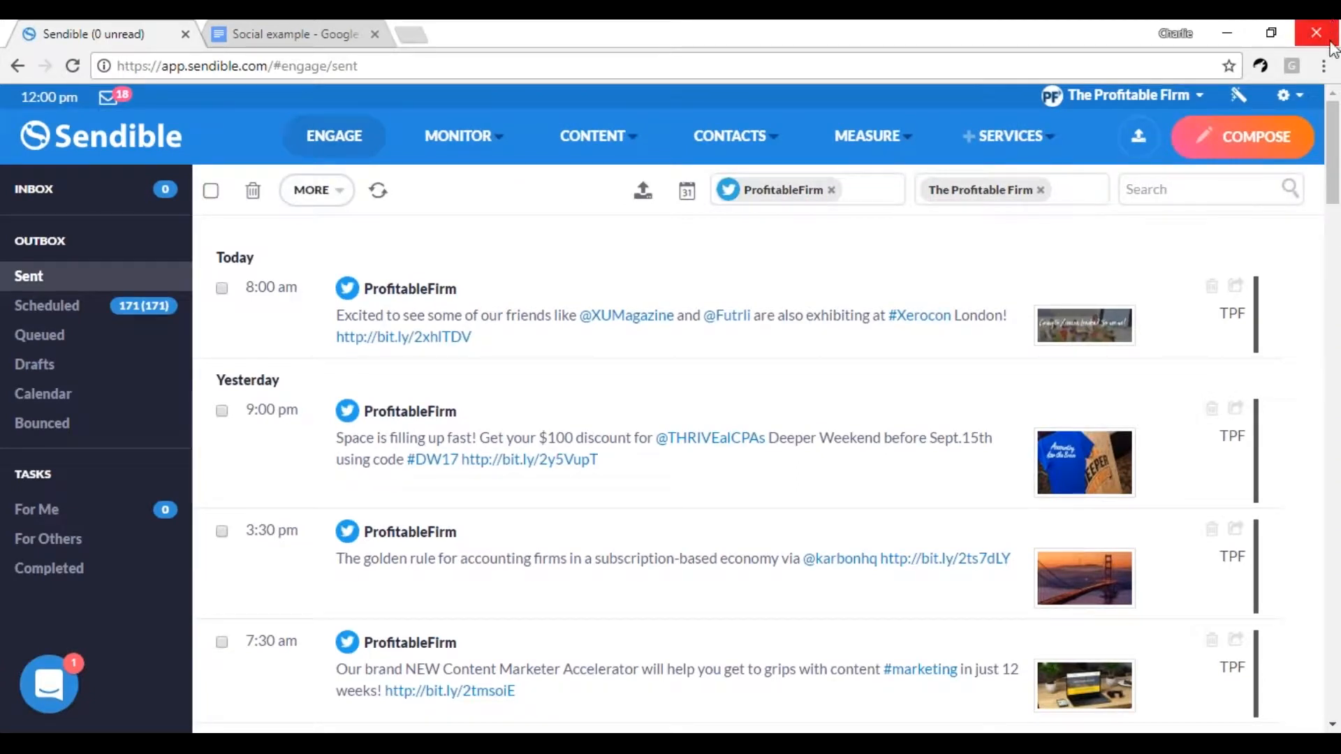
pyautogui.moveTo(1332, 179); pyautogui.dragTo(1338, 283)
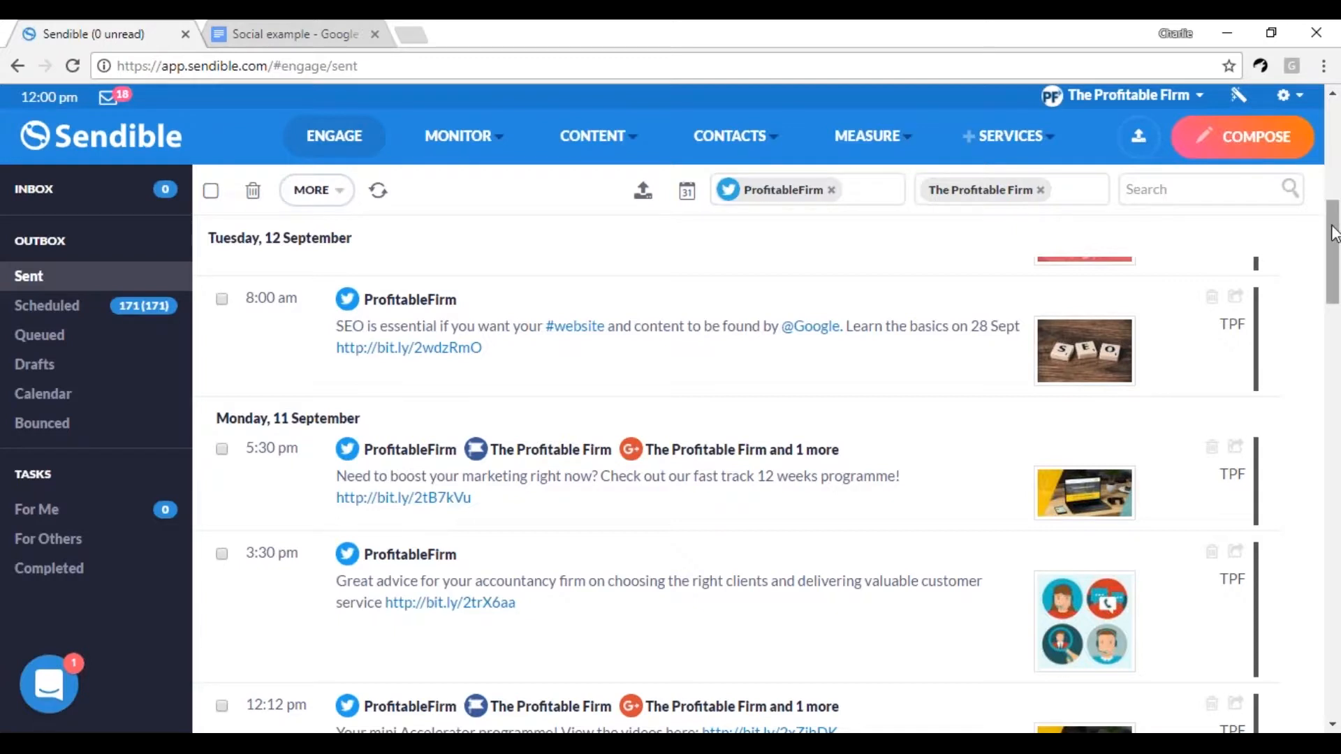
pyautogui.moveTo(1338, 257); pyautogui.dragTo(1339, 119)
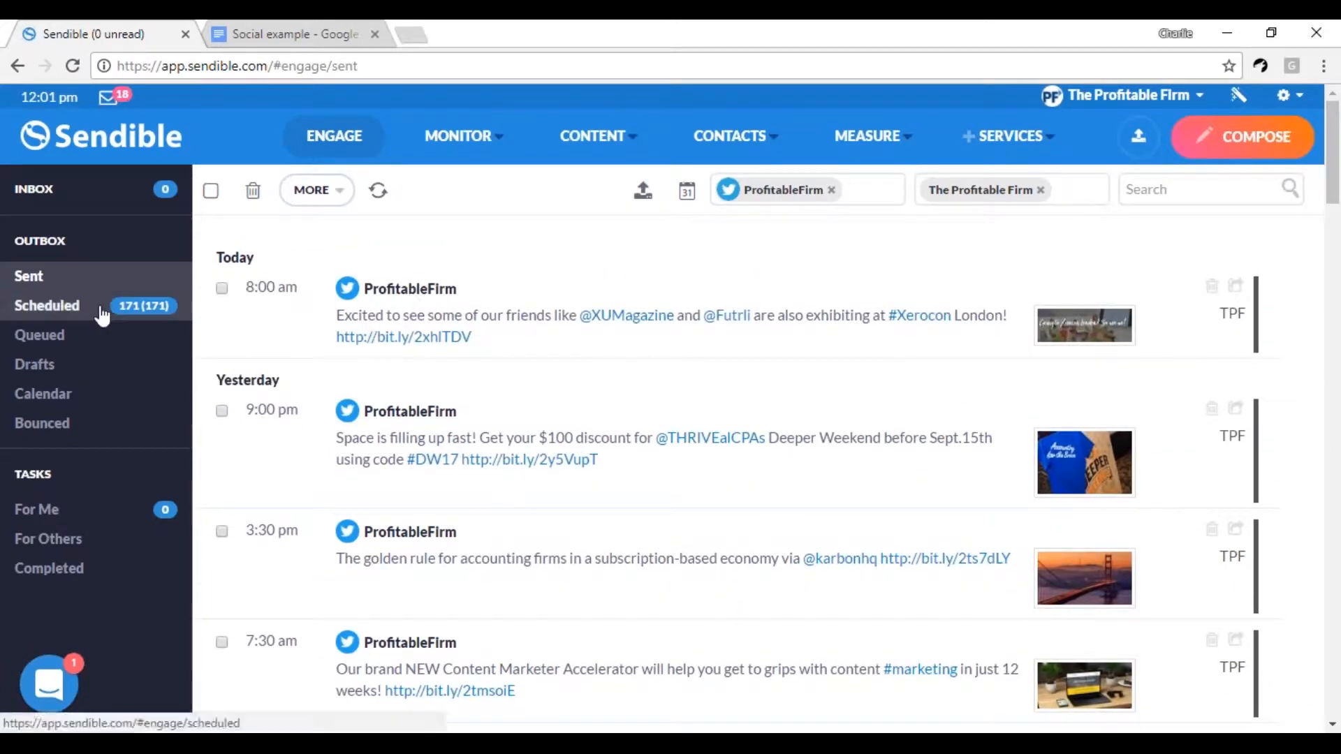
# Step: Open the scheduled messages and filter them to The Profitable Firm Facebook channel
pyautogui.click(68, 316)
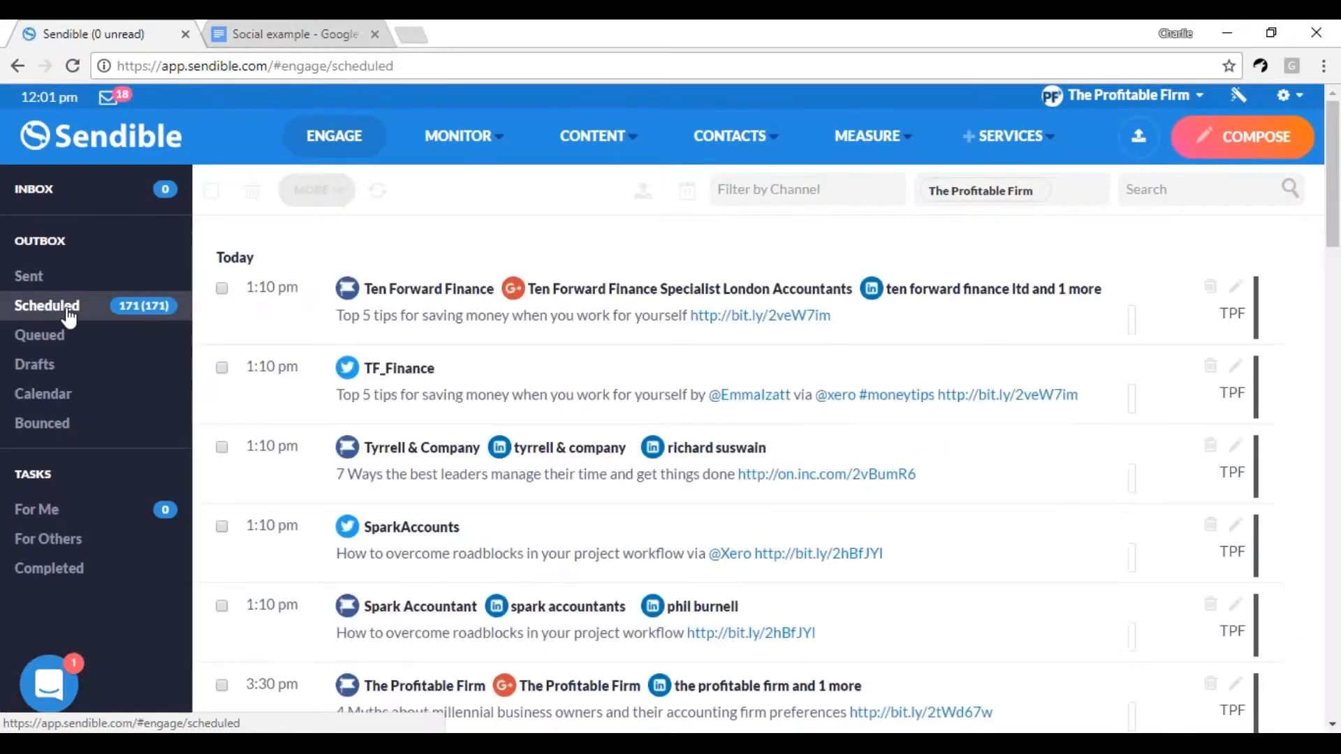
pyautogui.click(783, 203)
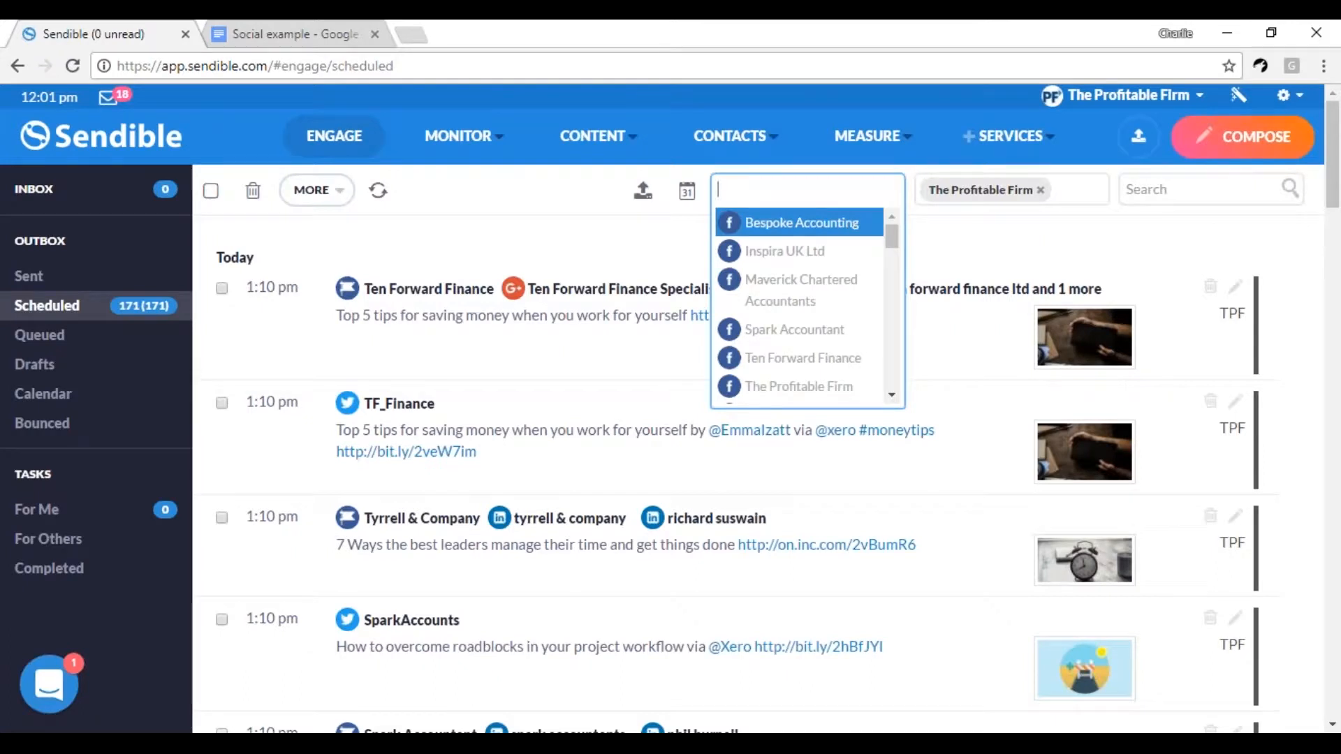
pyautogui.write('the')
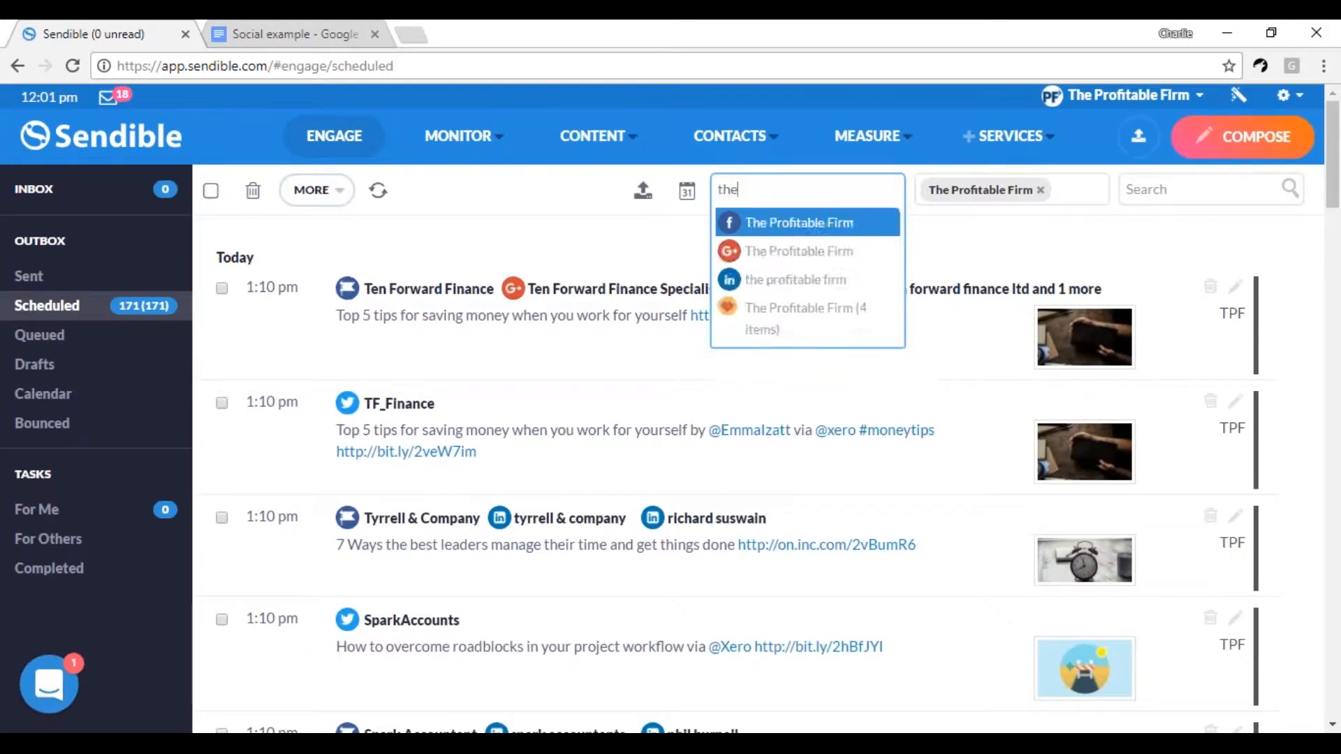
pyautogui.click(841, 224)
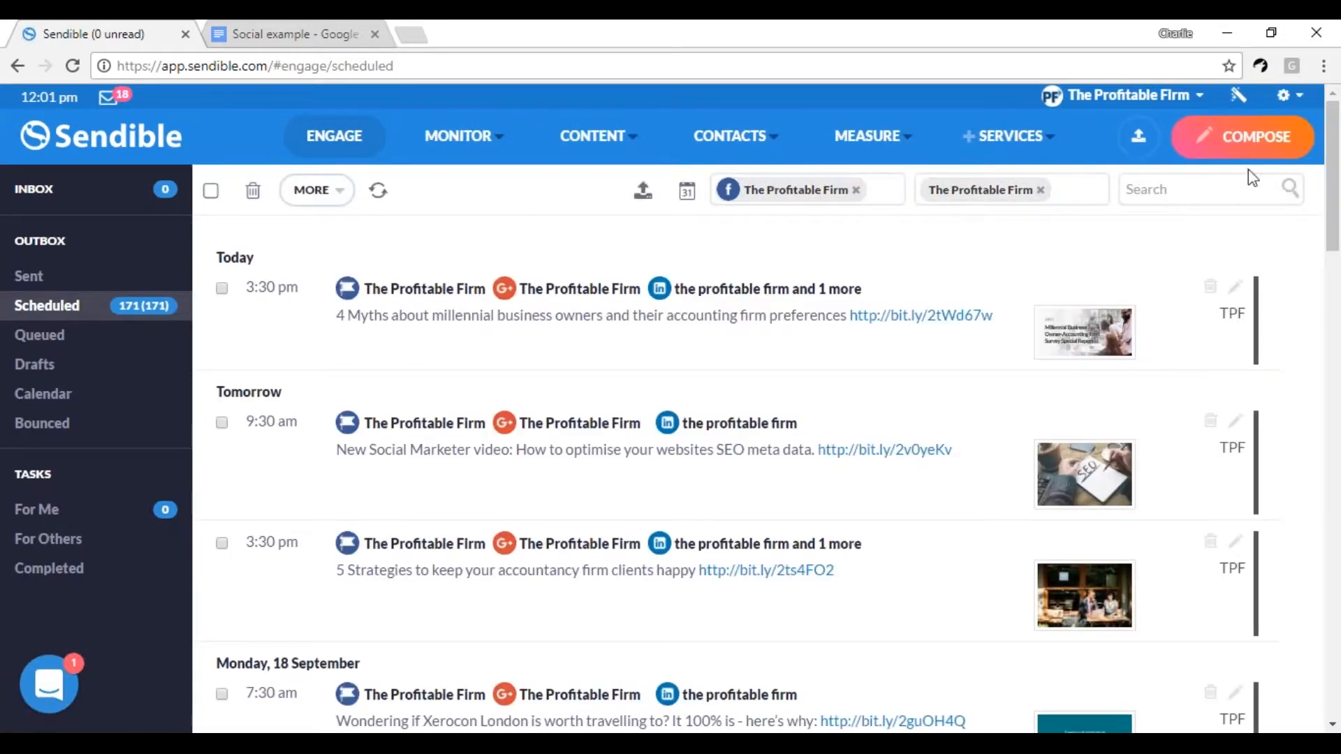
pyautogui.moveTo(1335, 161); pyautogui.dragTo(1338, 110)
# Step: Try The Profitable Firm (4 items) list as a scheduled-message filter, and clear all channel filters
pyautogui.click(876, 183)
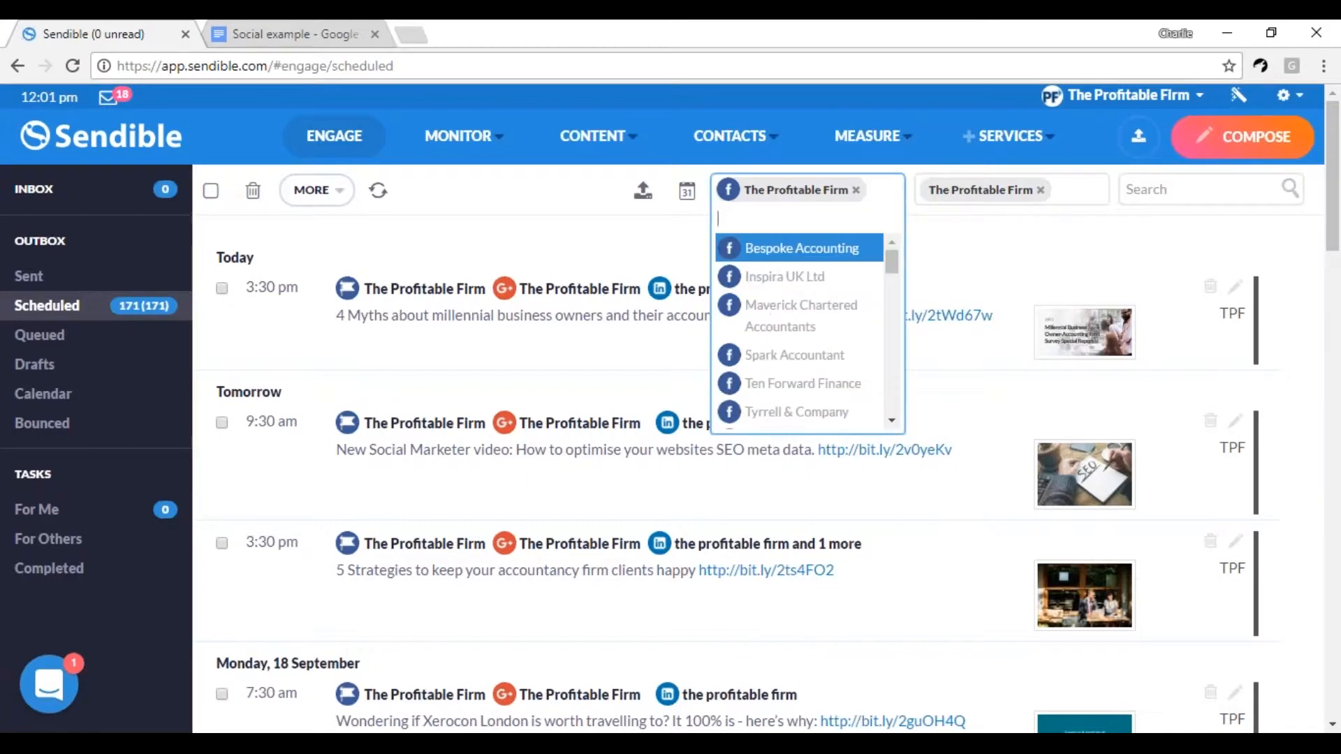
pyautogui.write('profit')
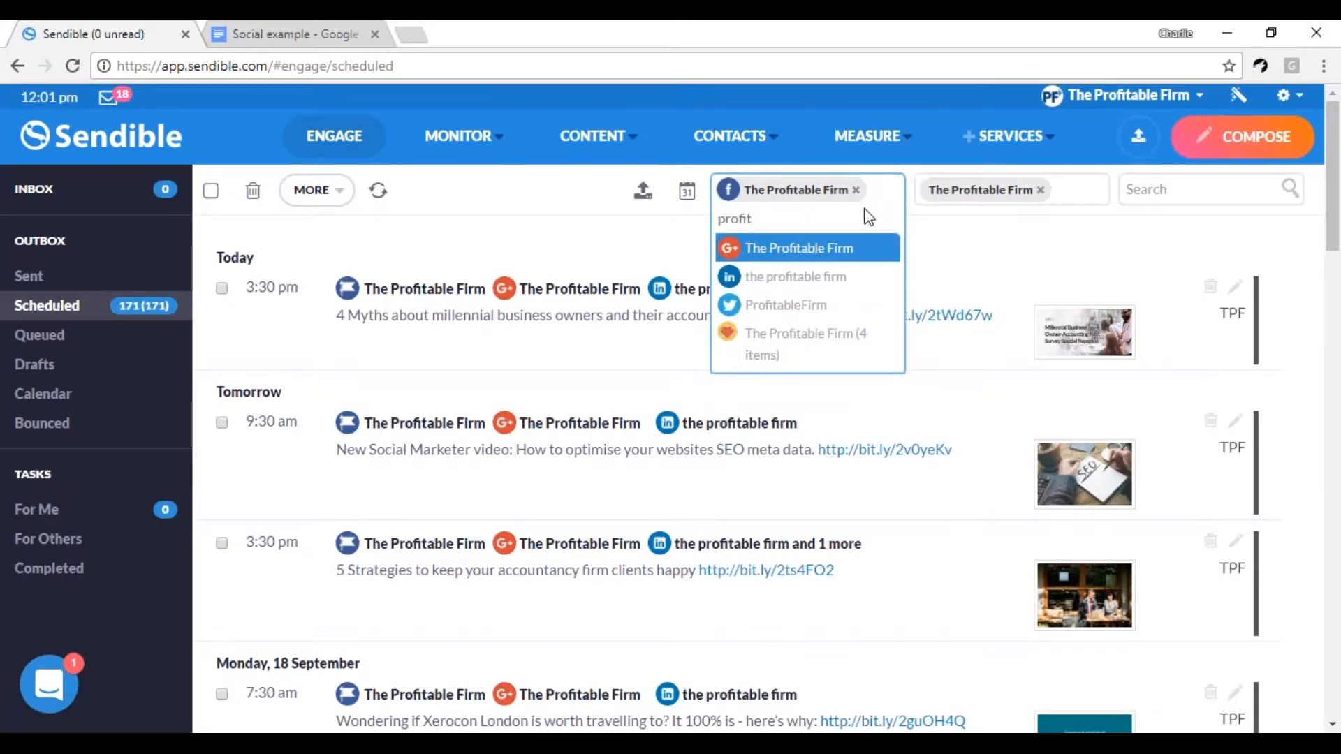
pyautogui.click(801, 357)
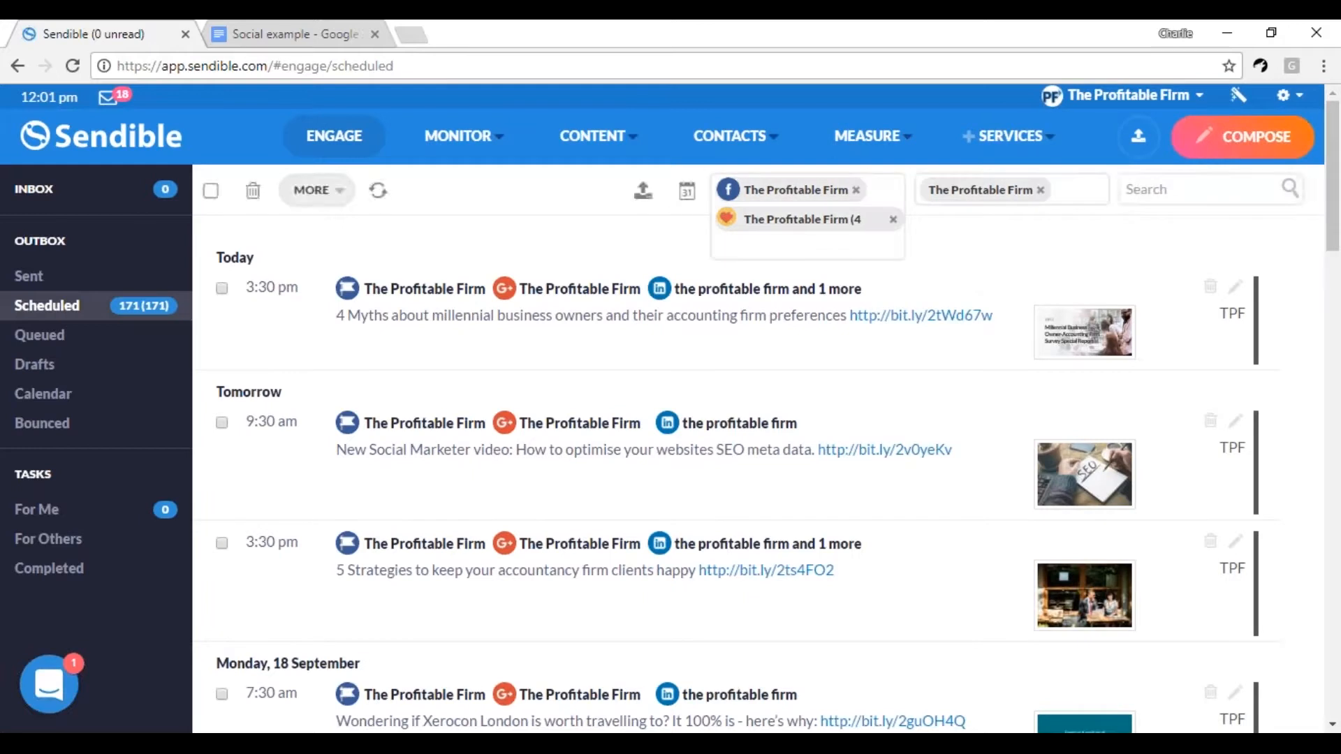
pyautogui.click(855, 191)
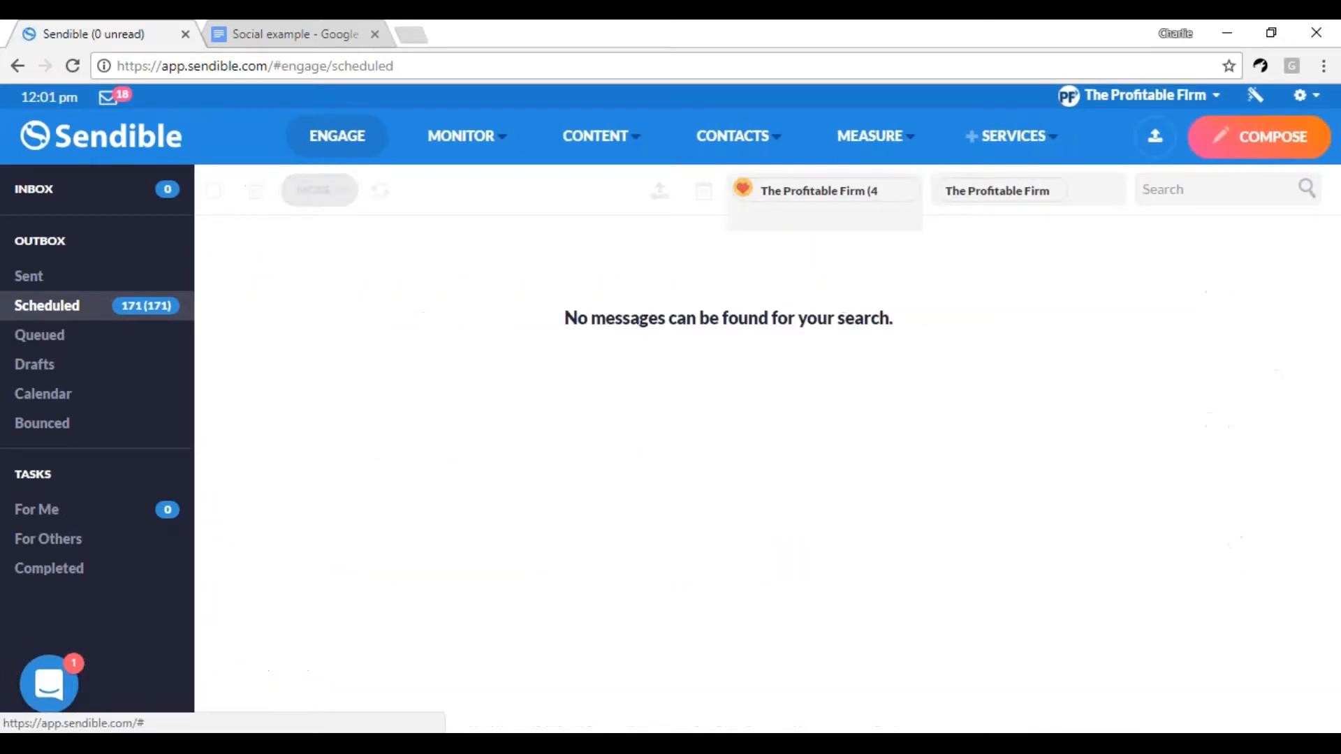
pyautogui.click(910, 190)
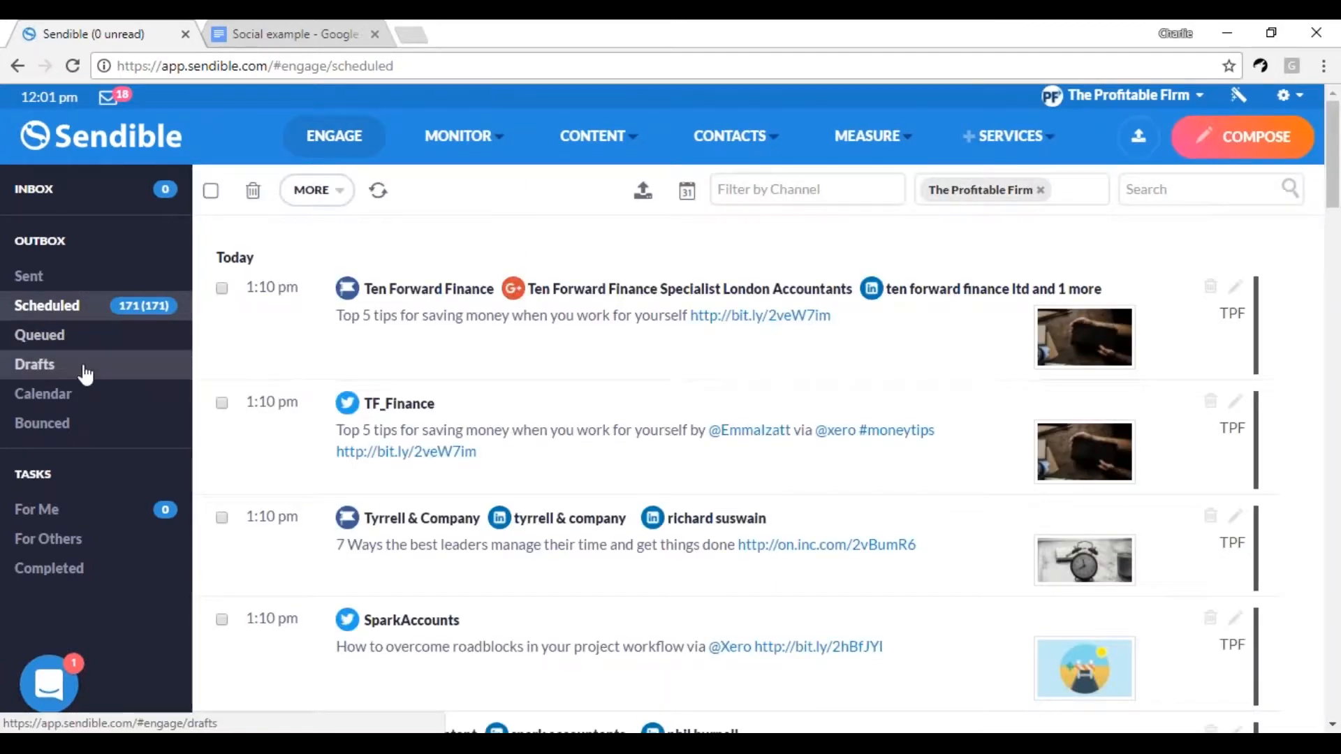
# Step: View the Drafts folder and start composing a new message
pyautogui.click(85, 375)
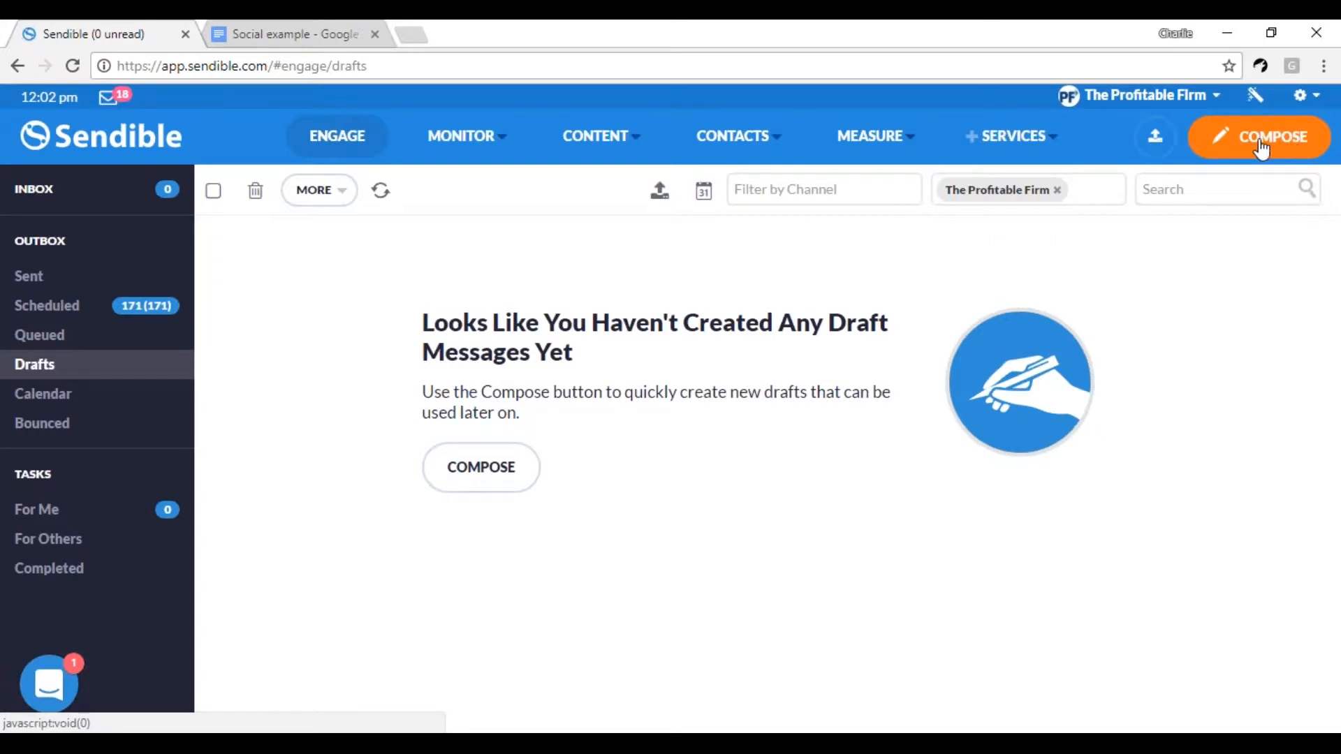
pyautogui.click(1228, 153)
pyautogui.click(667, 301)
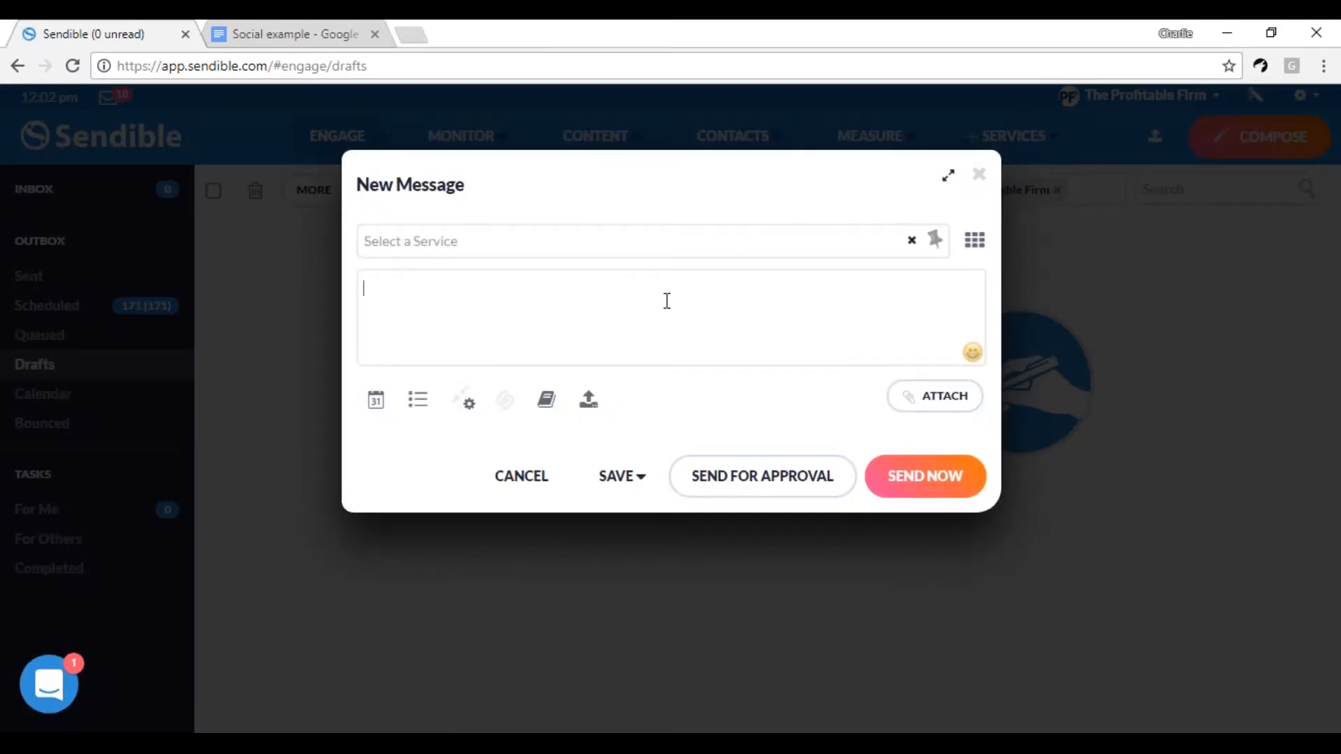
pyautogui.click(640, 244)
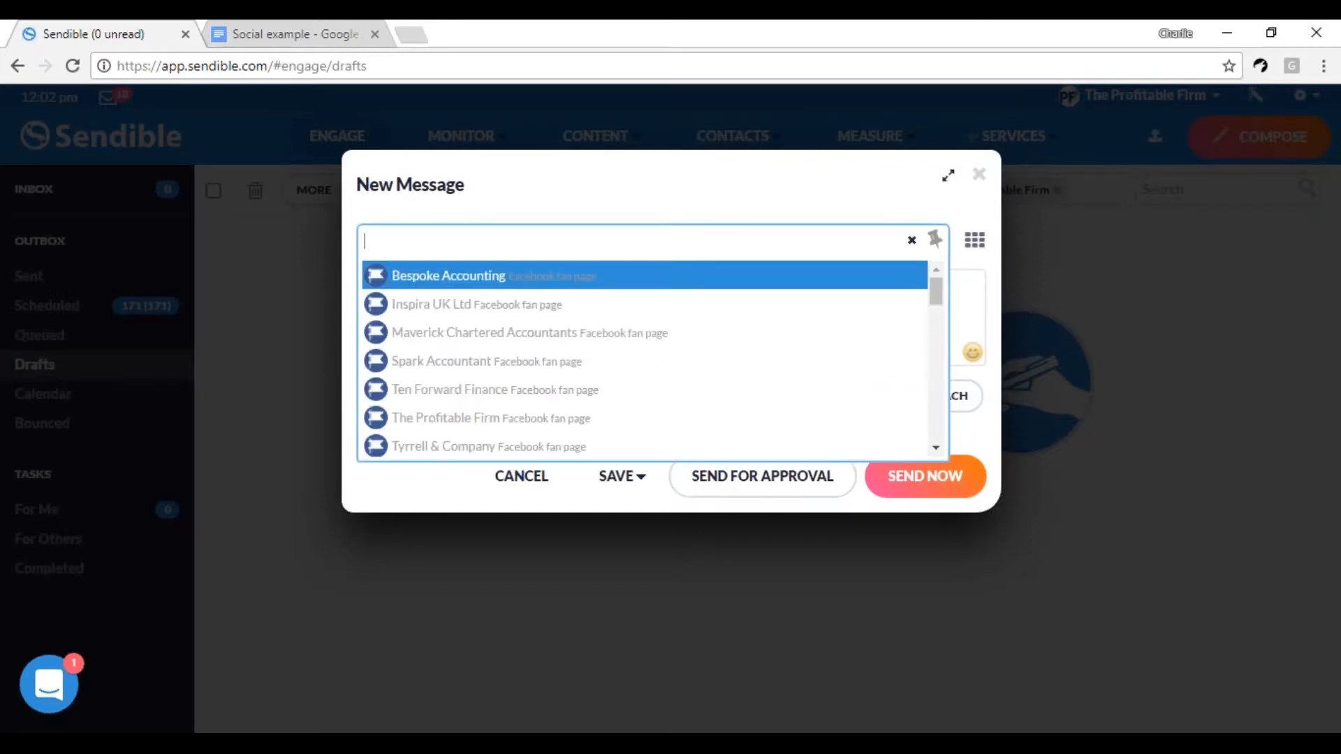
pyautogui.click(704, 185)
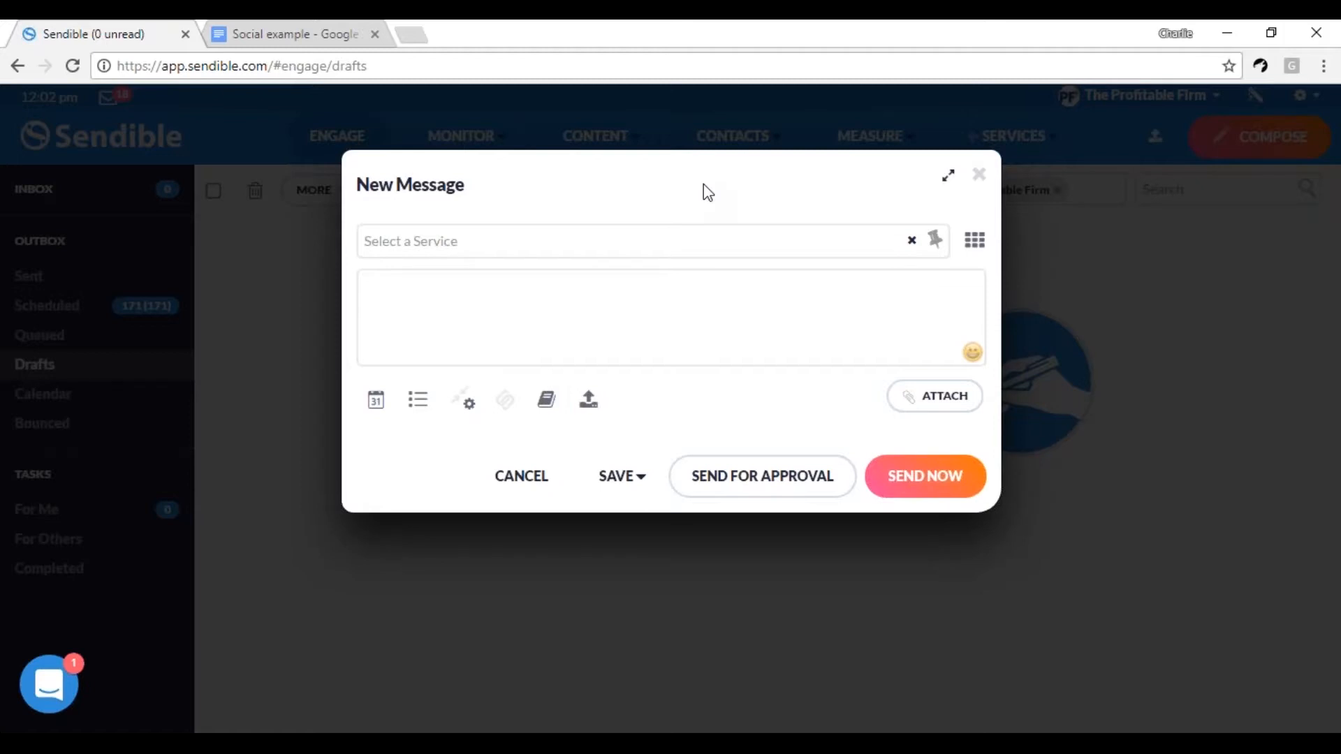
# Step: Choose the ProfitableFirm Twitter account as the service for the new message
pyautogui.click(617, 244)
pyautogui.write('p')
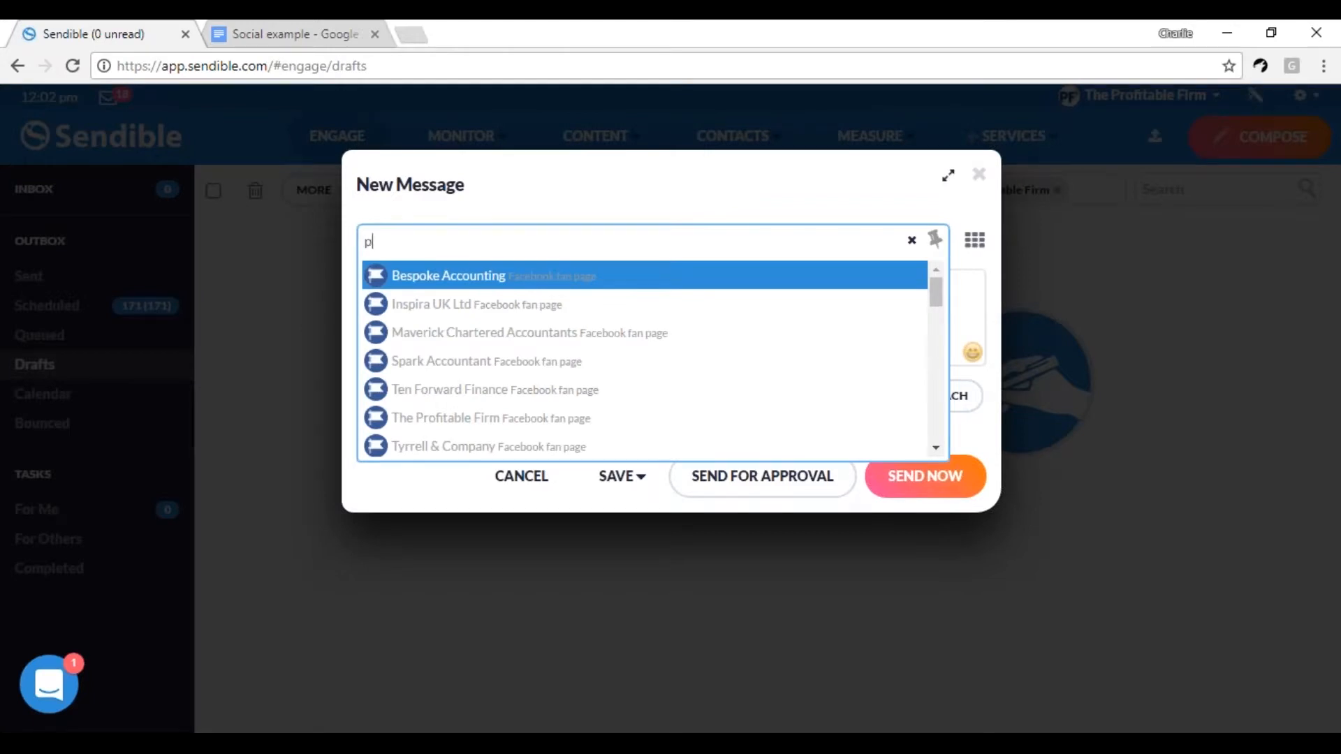
pyautogui.write('rfoit')
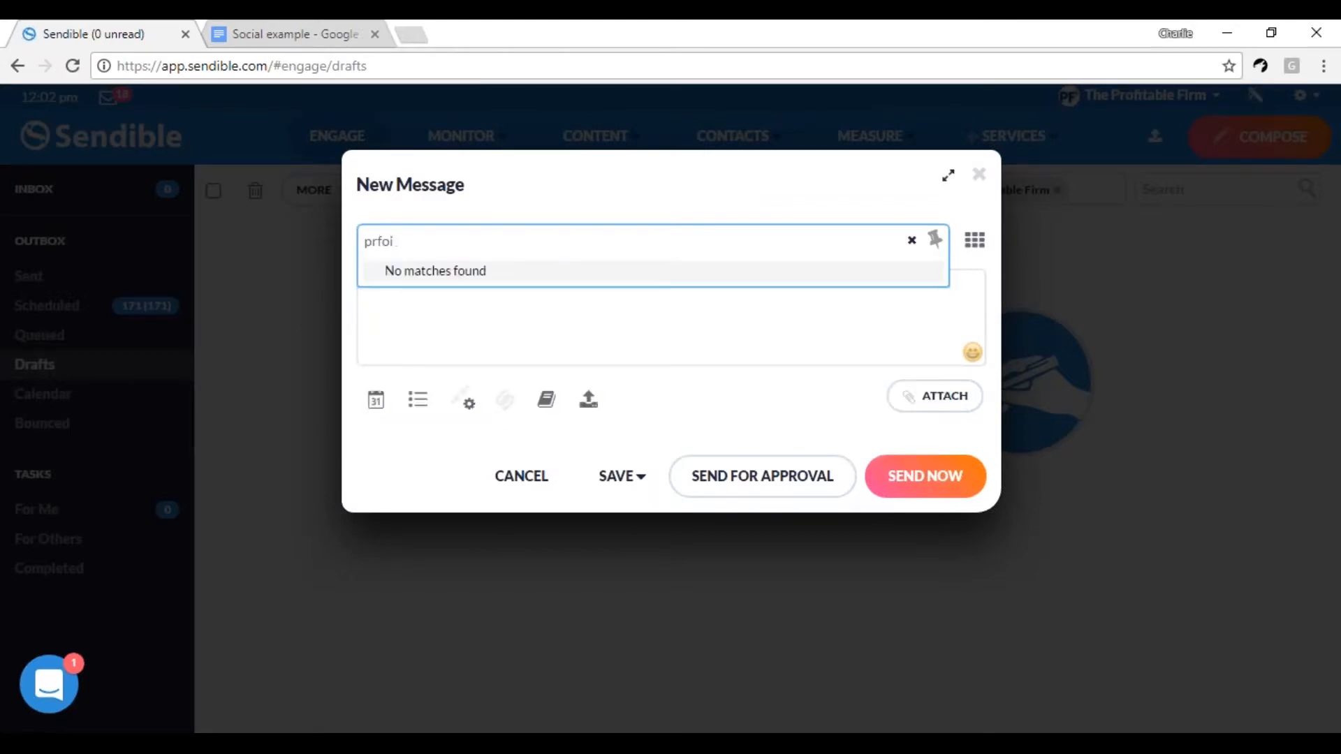
pyautogui.press('BackSpace')
pyautogui.press('BackSpace')
pyautogui.press('BackSpace')
pyautogui.write('ofit')
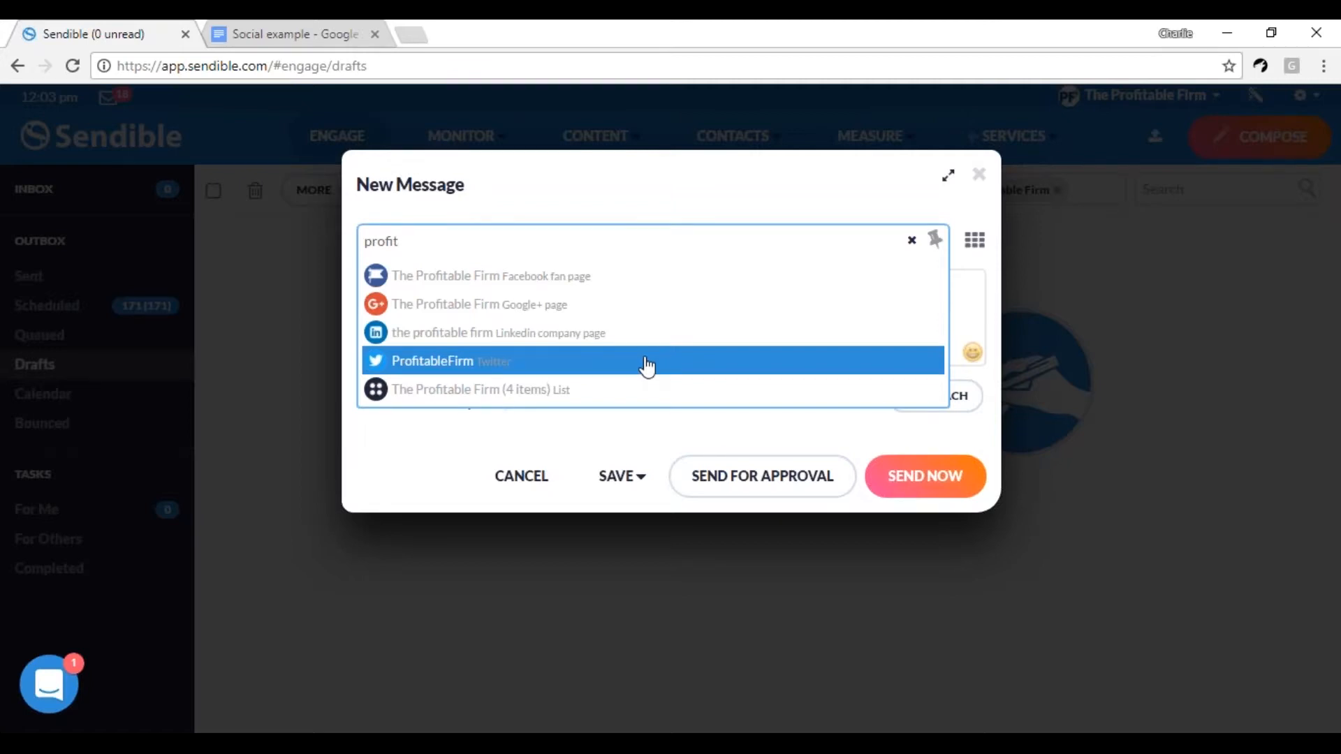
pyautogui.click(645, 366)
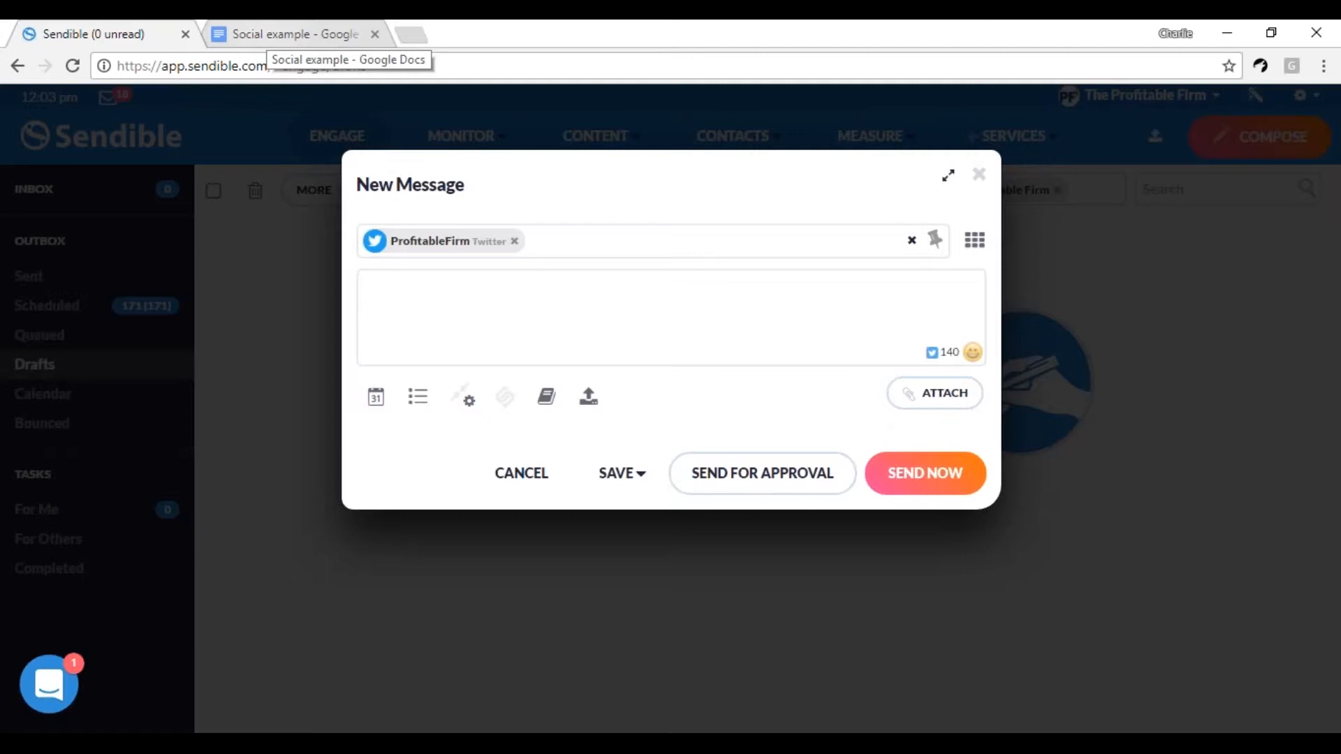
# Step: Copy the Xerocon London post with its link from the Social example Google Doc into the Sendible message and remove the link preview
pyautogui.click(293, 34)
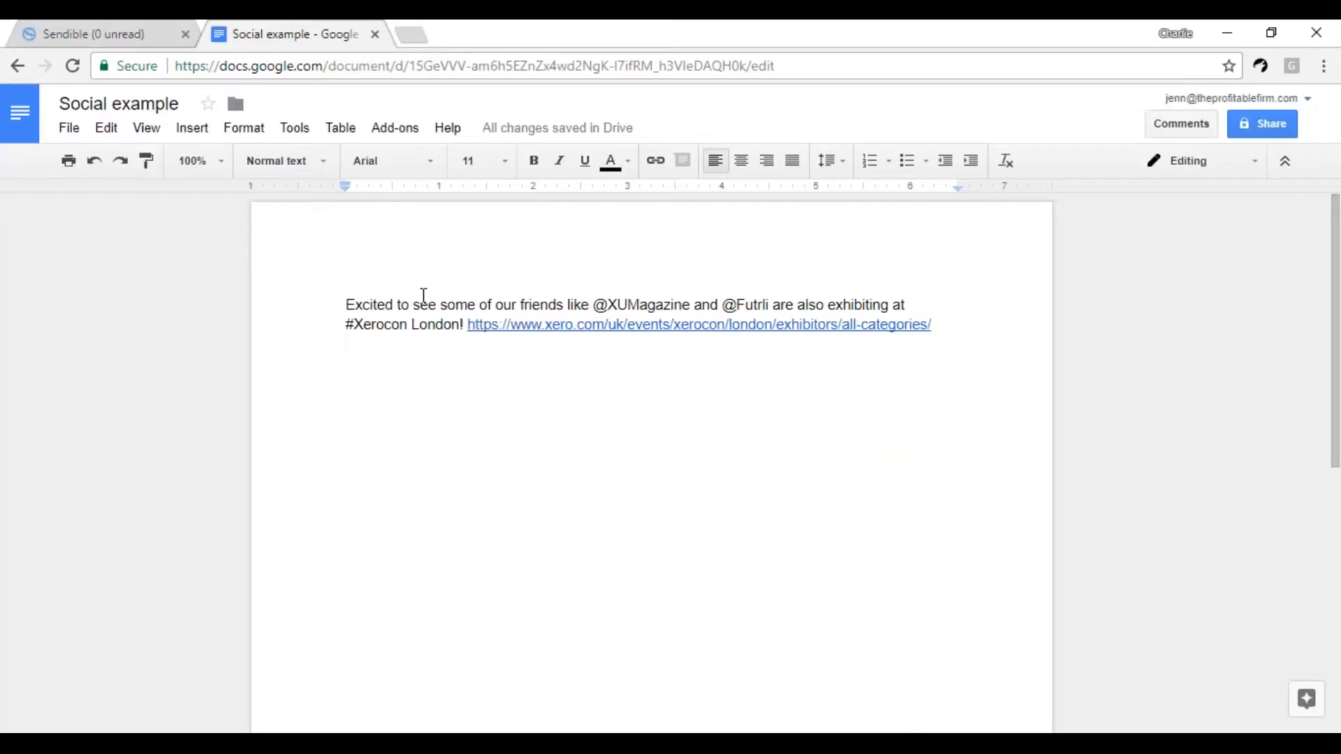
pyautogui.moveTo(346, 307); pyautogui.dragTo(944, 326)
pyautogui.hotkey('ctrl', 'c')
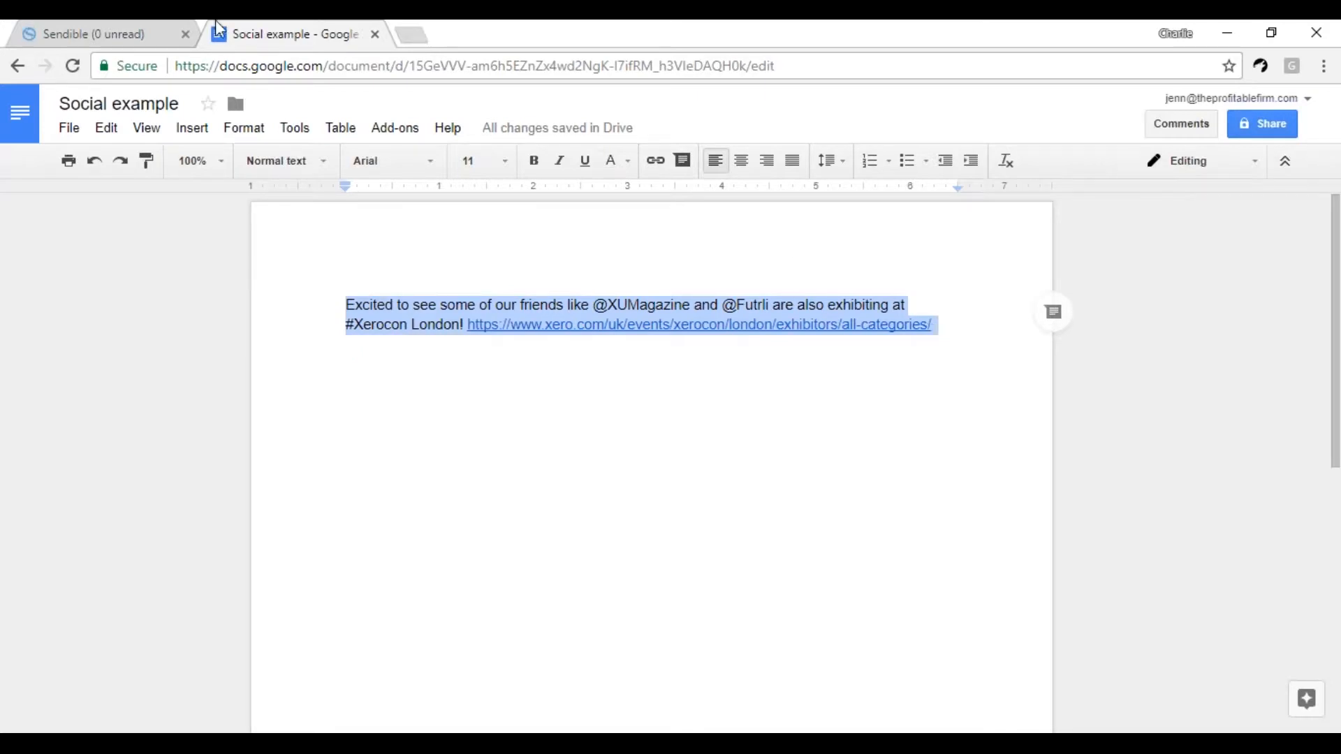
pyautogui.click(120, 33)
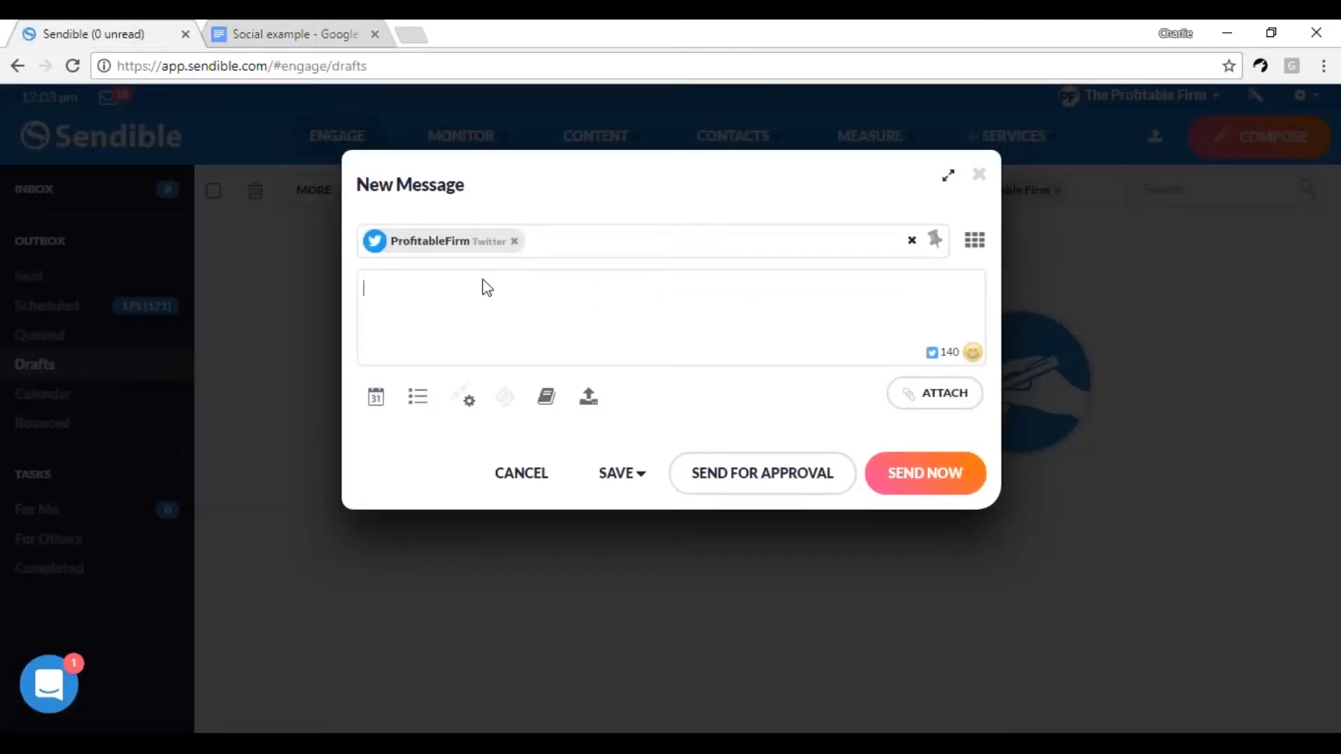
pyautogui.hotkey('ctrl', 'v')
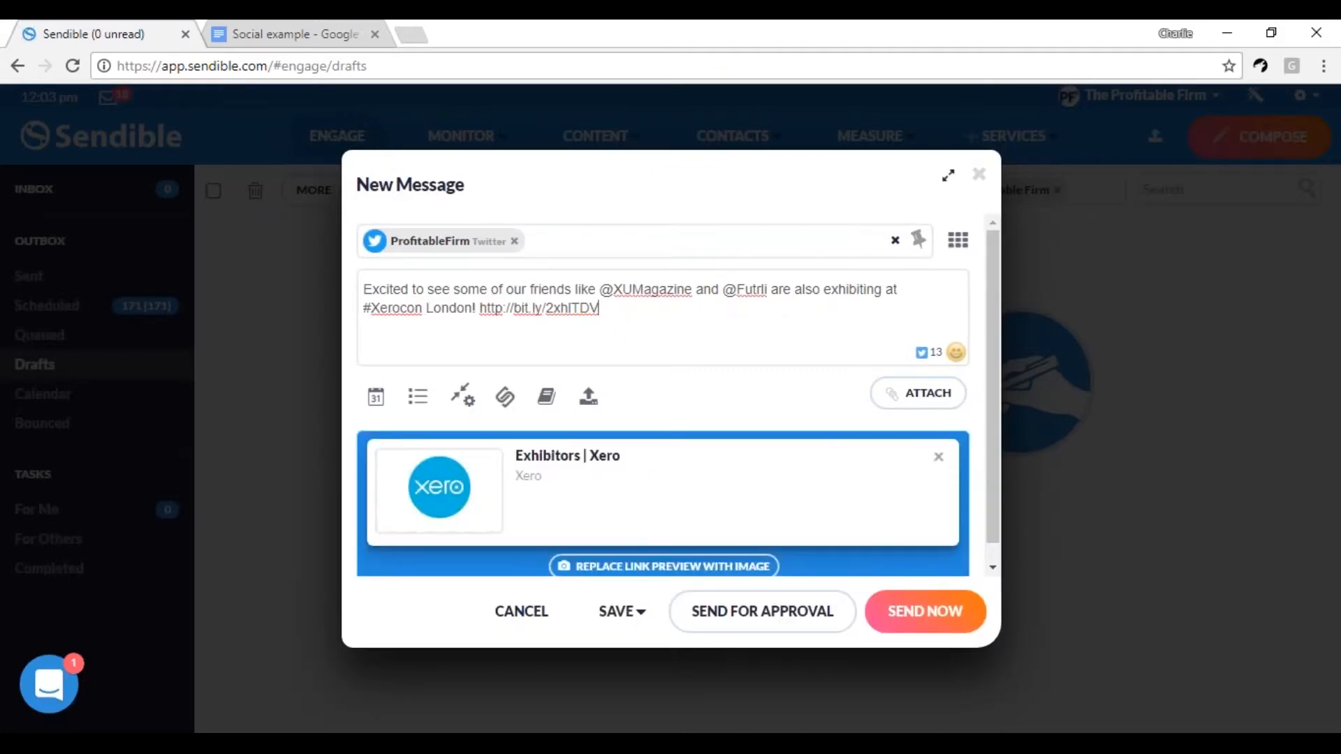
pyautogui.click(938, 457)
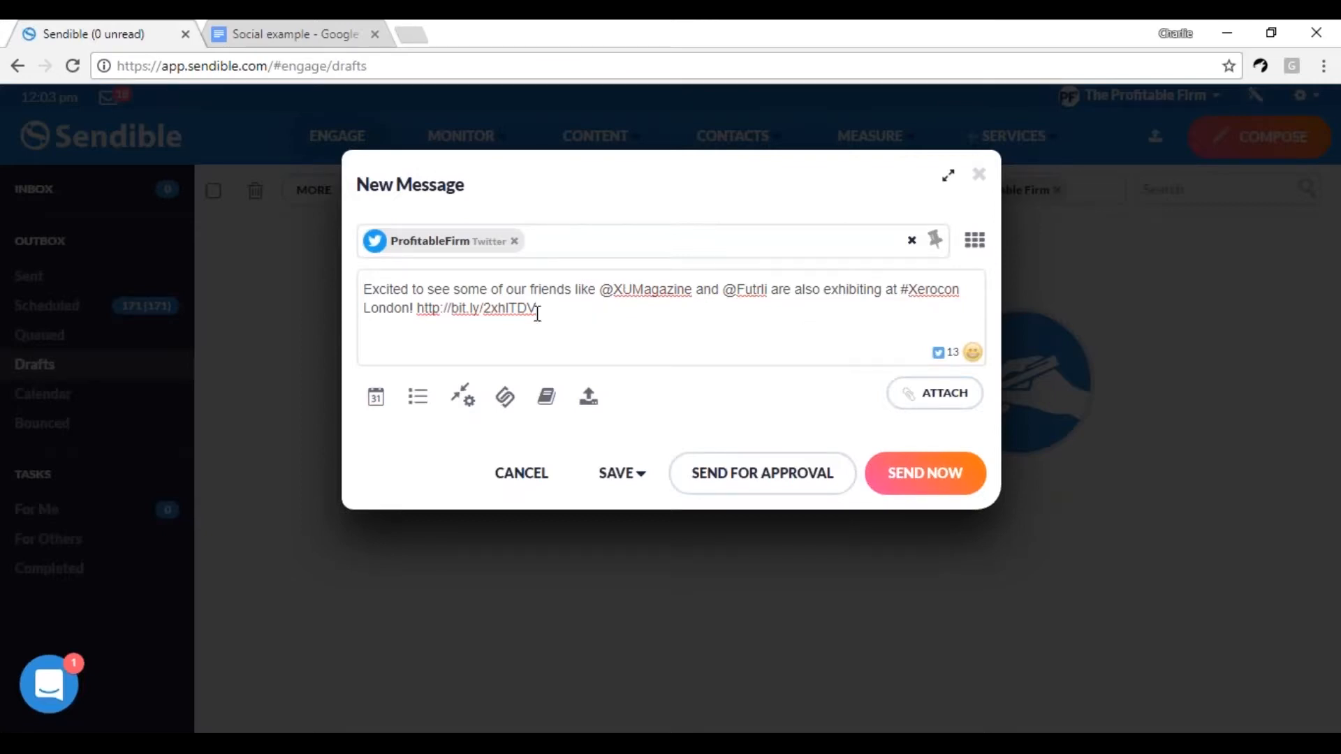
pyautogui.moveTo(547, 310); pyautogui.dragTo(420, 324)
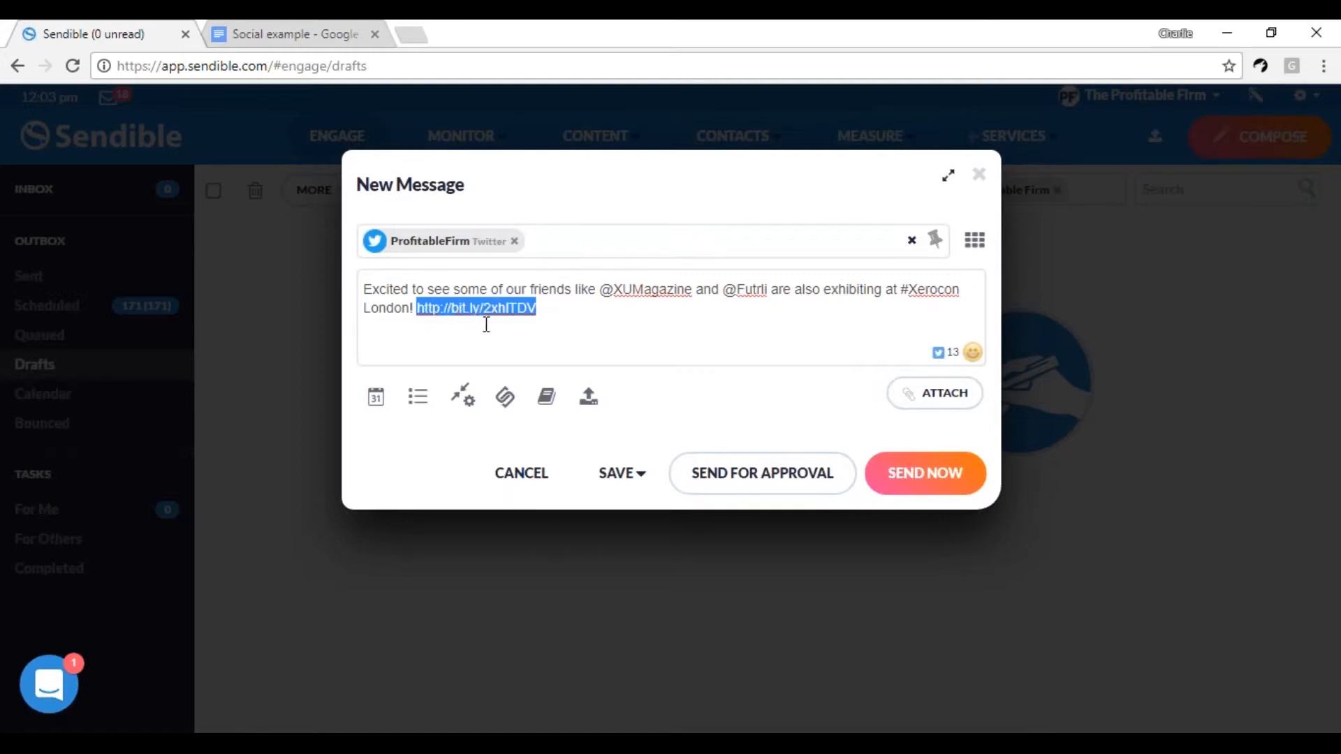
pyautogui.click(568, 310)
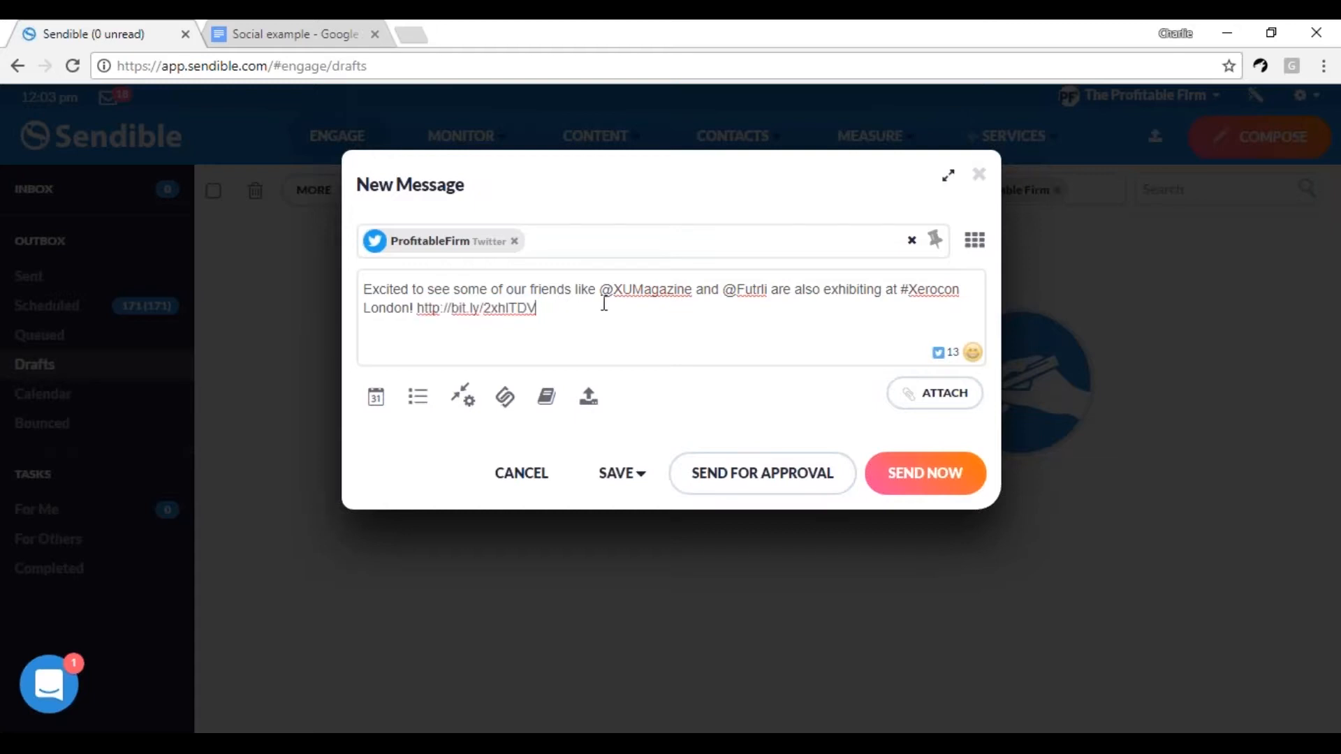
pyautogui.moveTo(598, 289); pyautogui.dragTo(768, 292)
pyautogui.click(920, 308)
pyautogui.moveTo(898, 289); pyautogui.dragTo(961, 290)
pyautogui.click(632, 312)
# Step: Attach the Social example image from the Desktop folder to the Twitter post
pyautogui.click(931, 408)
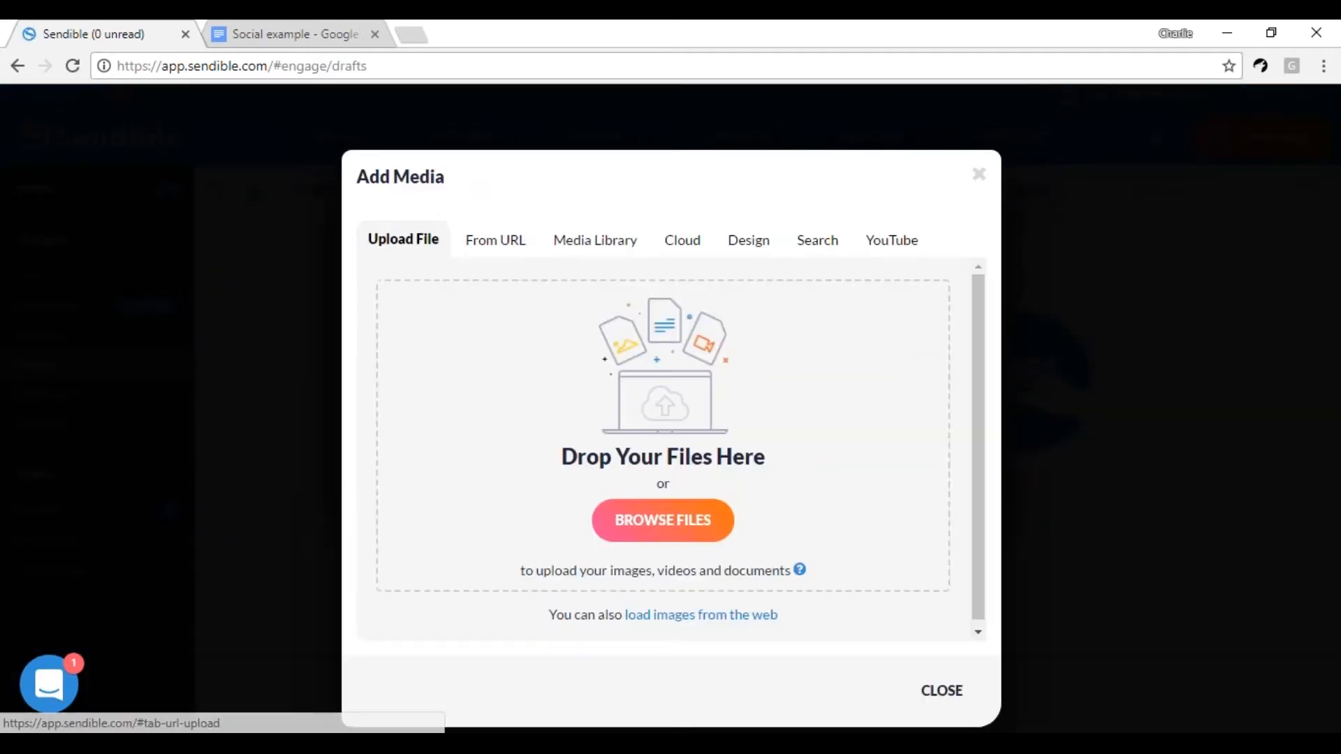
pyautogui.click(663, 520)
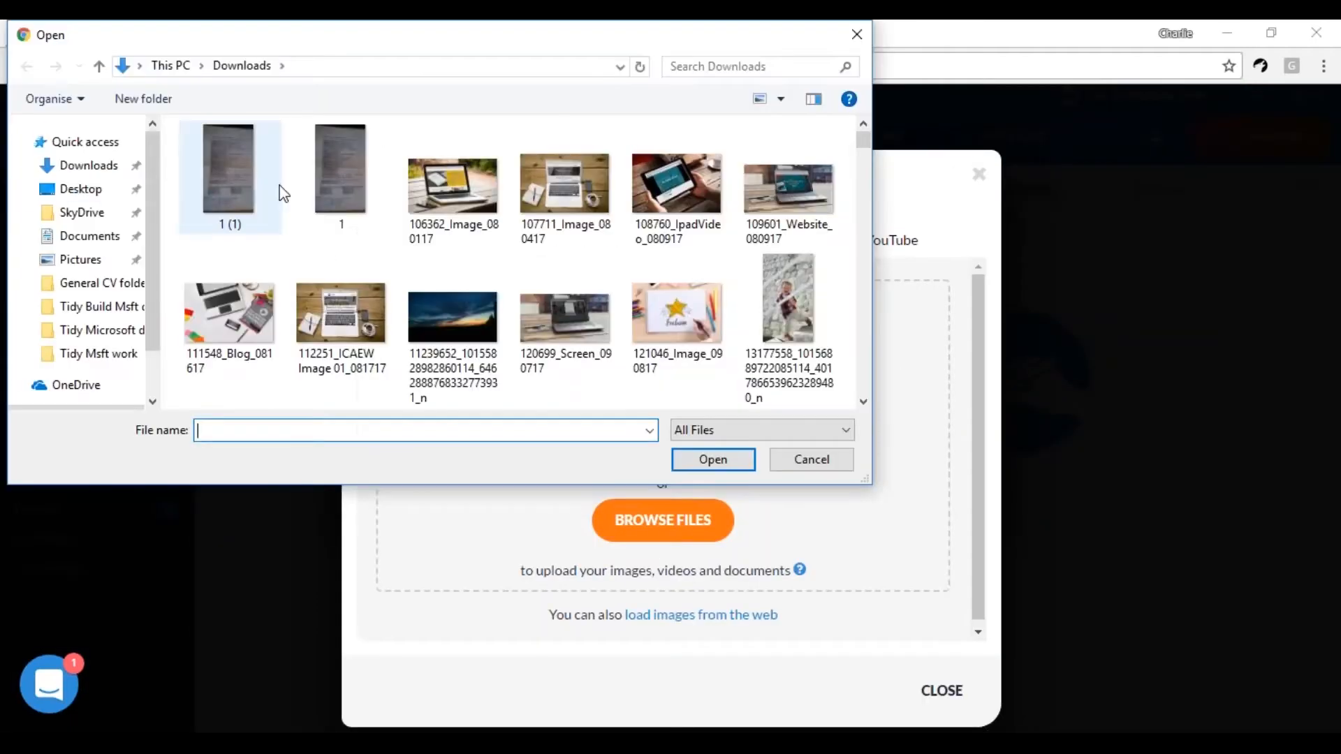
pyautogui.click(85, 193)
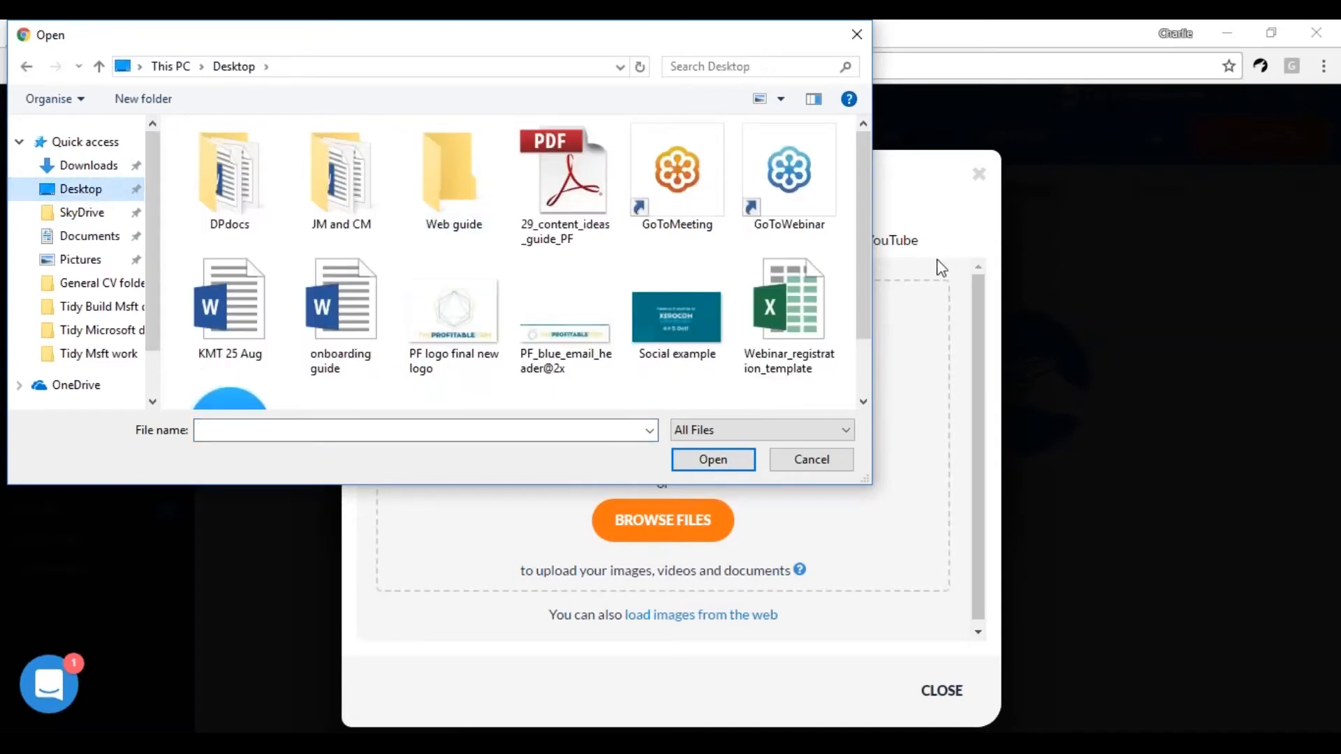
pyautogui.click(688, 299)
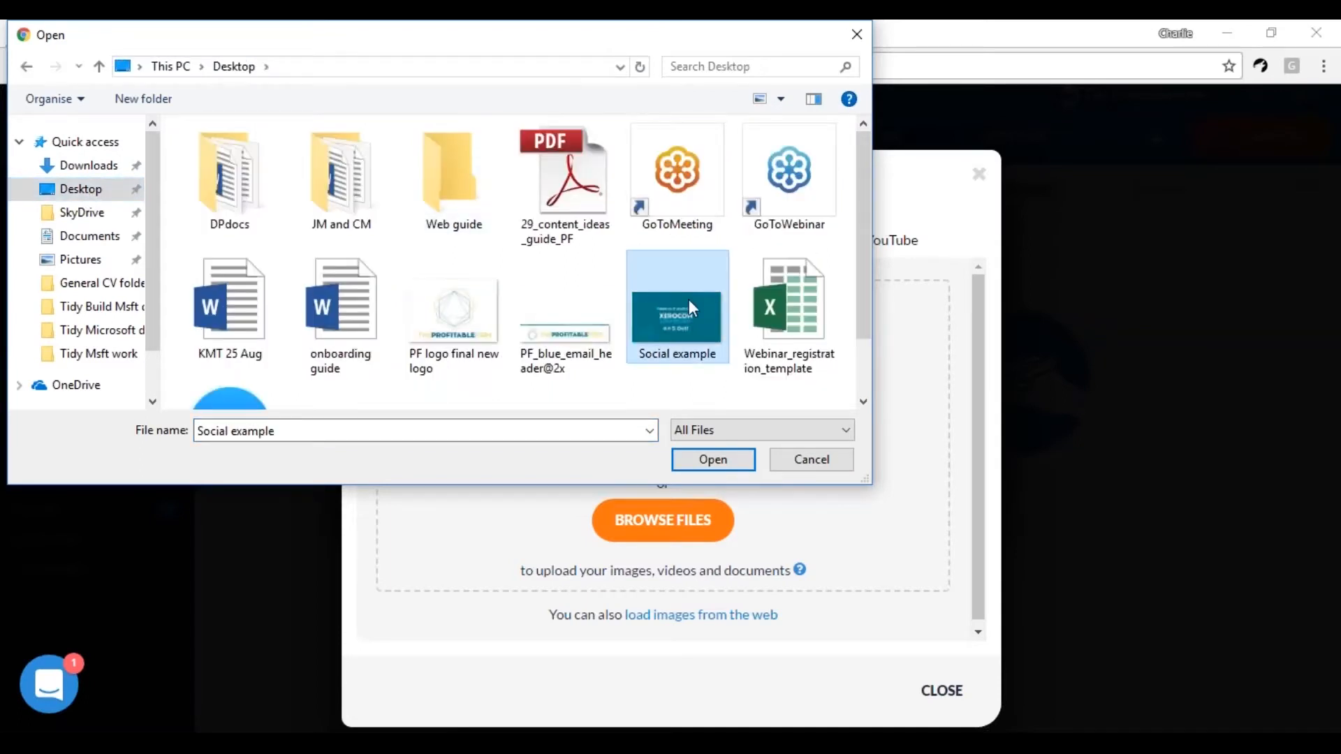
pyautogui.click(709, 461)
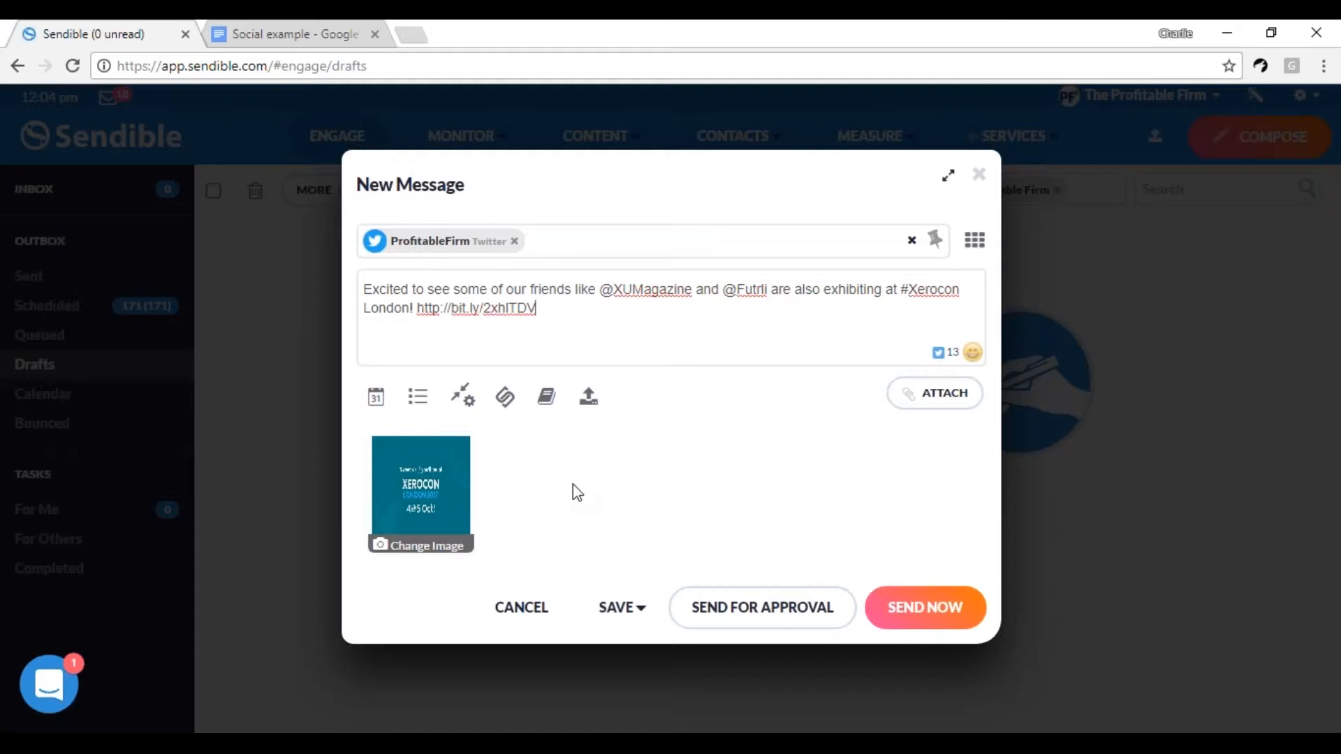
# Step: Open the scheduling options for the Twitter post and set the time to 12:20 pm on 2017/09/14
pyautogui.click(376, 399)
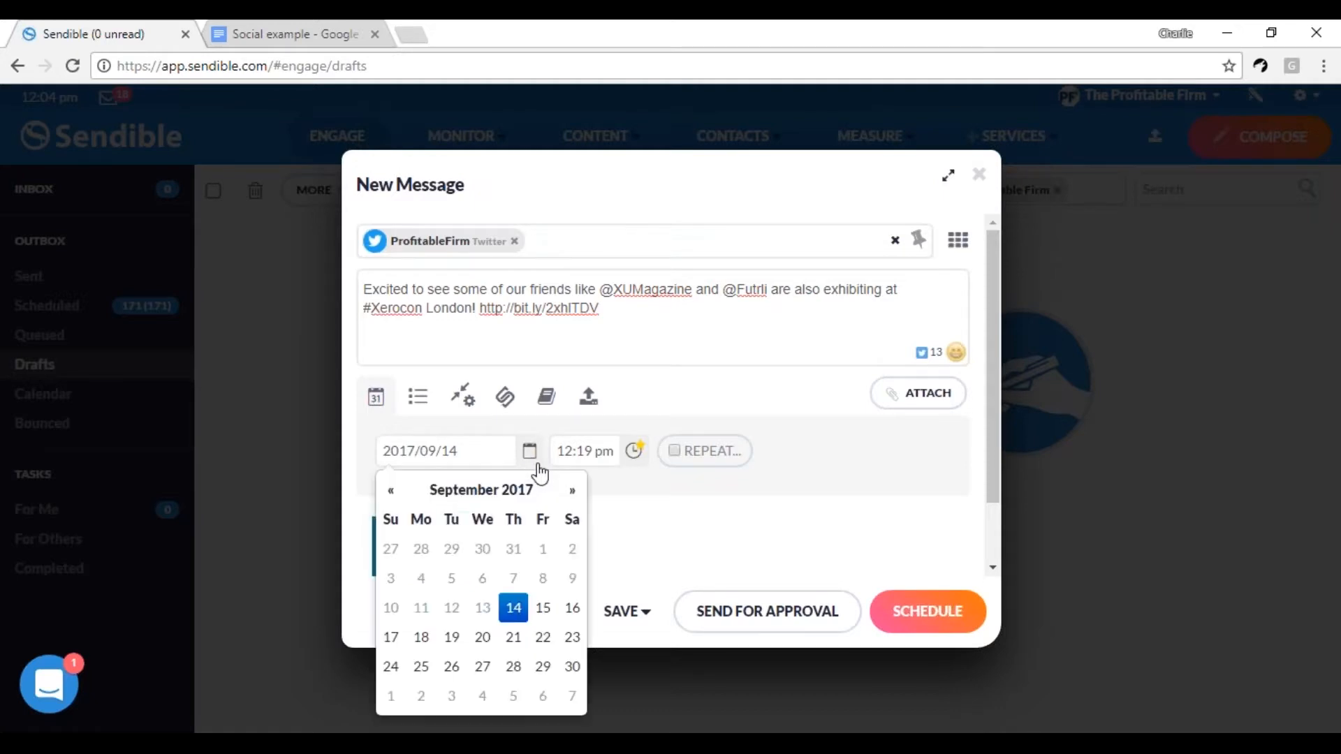
pyautogui.click(593, 450)
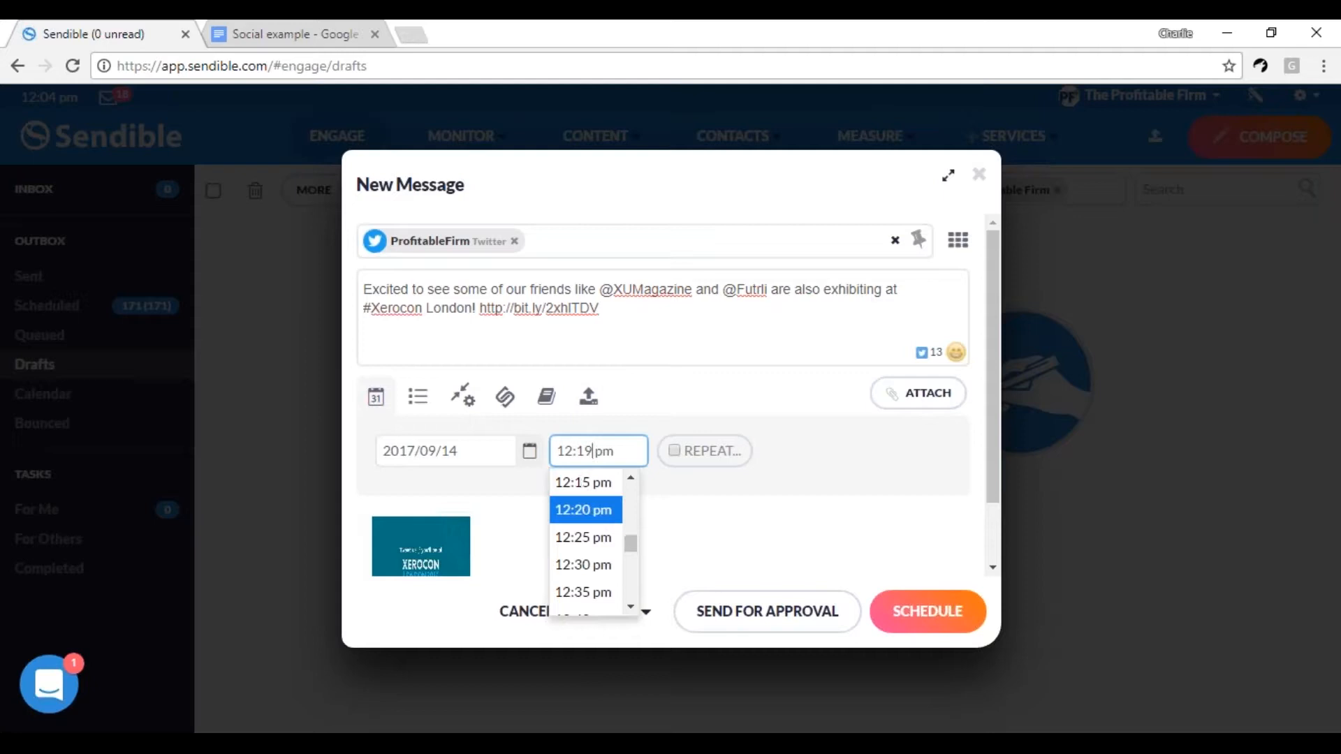
pyautogui.click(586, 515)
pyautogui.click(698, 384)
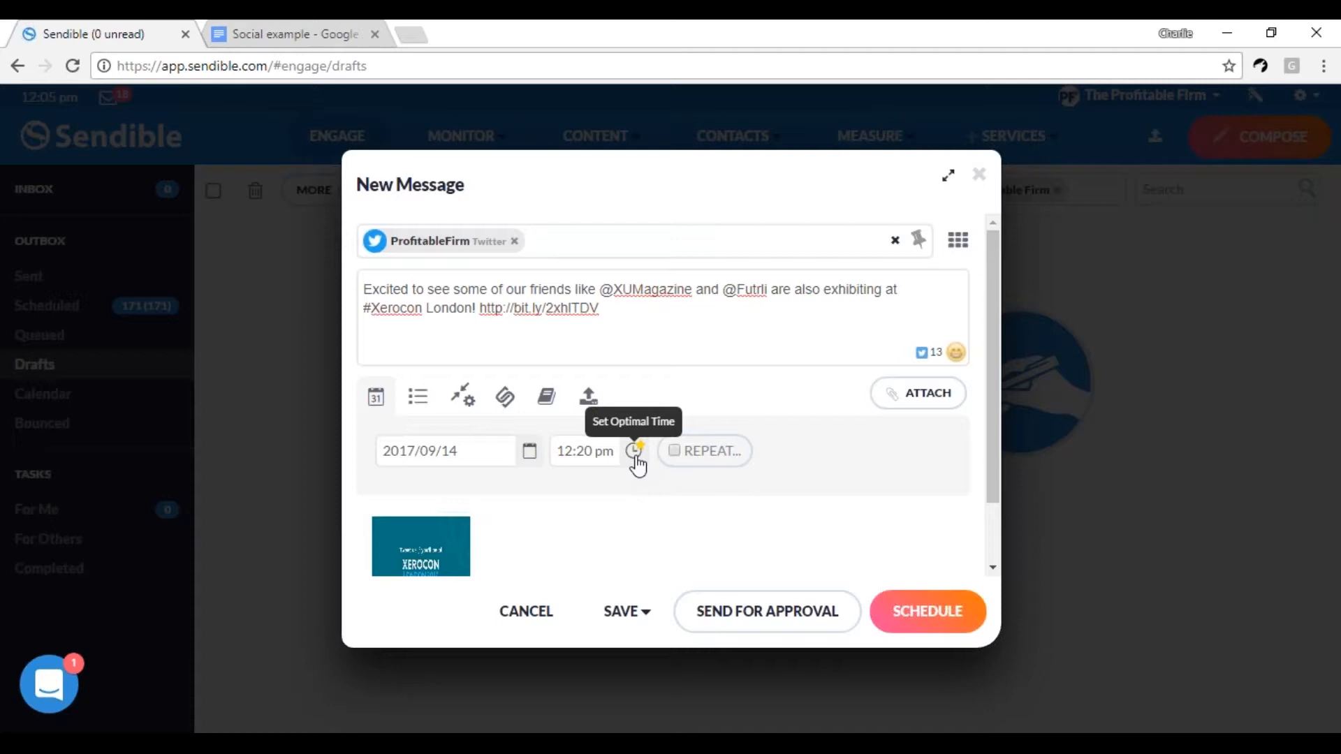
# Step: Try a weekly repeat every 2 weeks for the scheduled post, and cancel the repeat settings
pyautogui.click(705, 450)
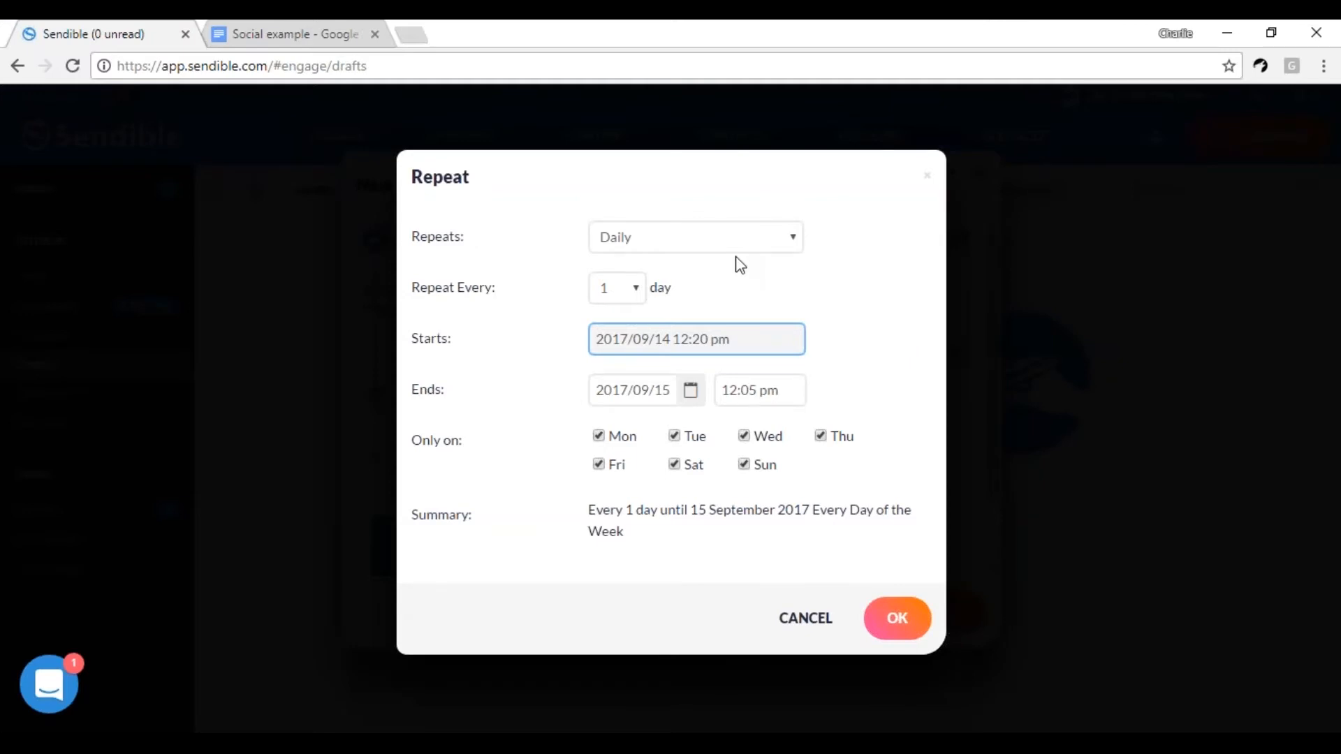
pyautogui.click(759, 243)
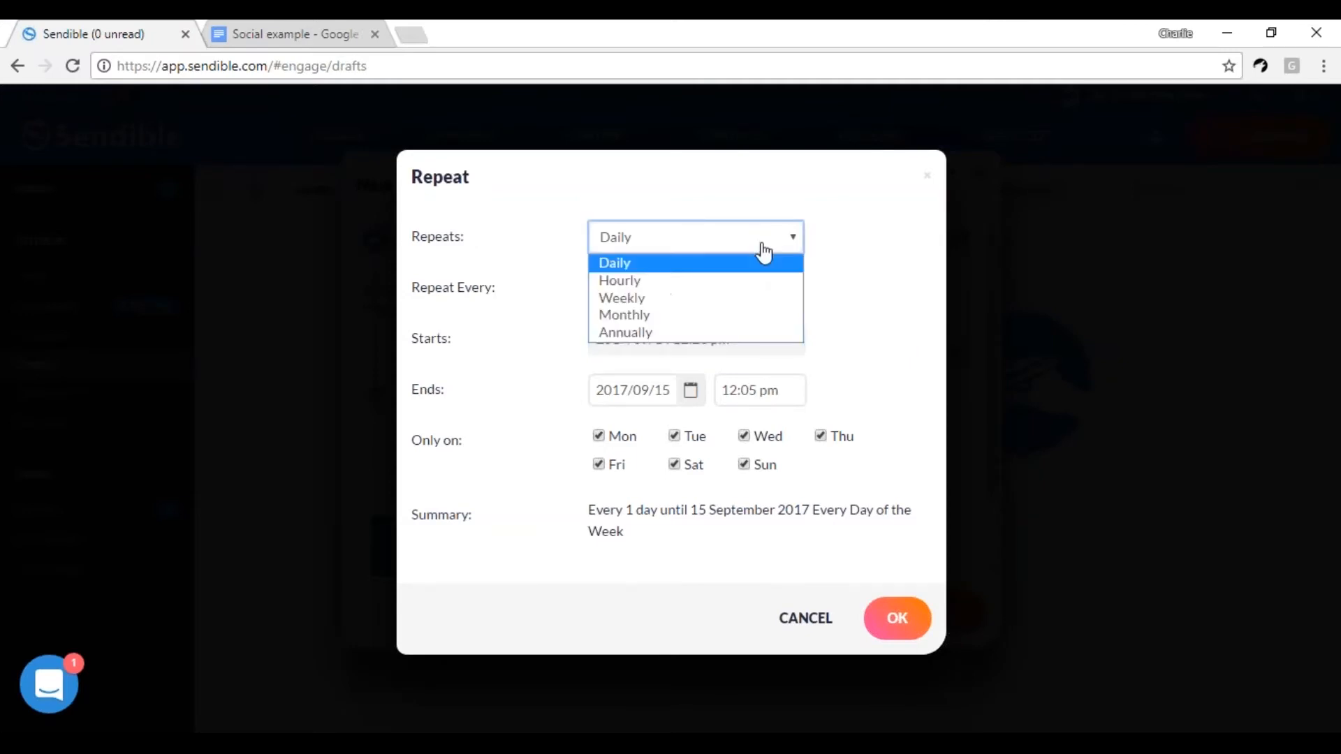
pyautogui.click(745, 301)
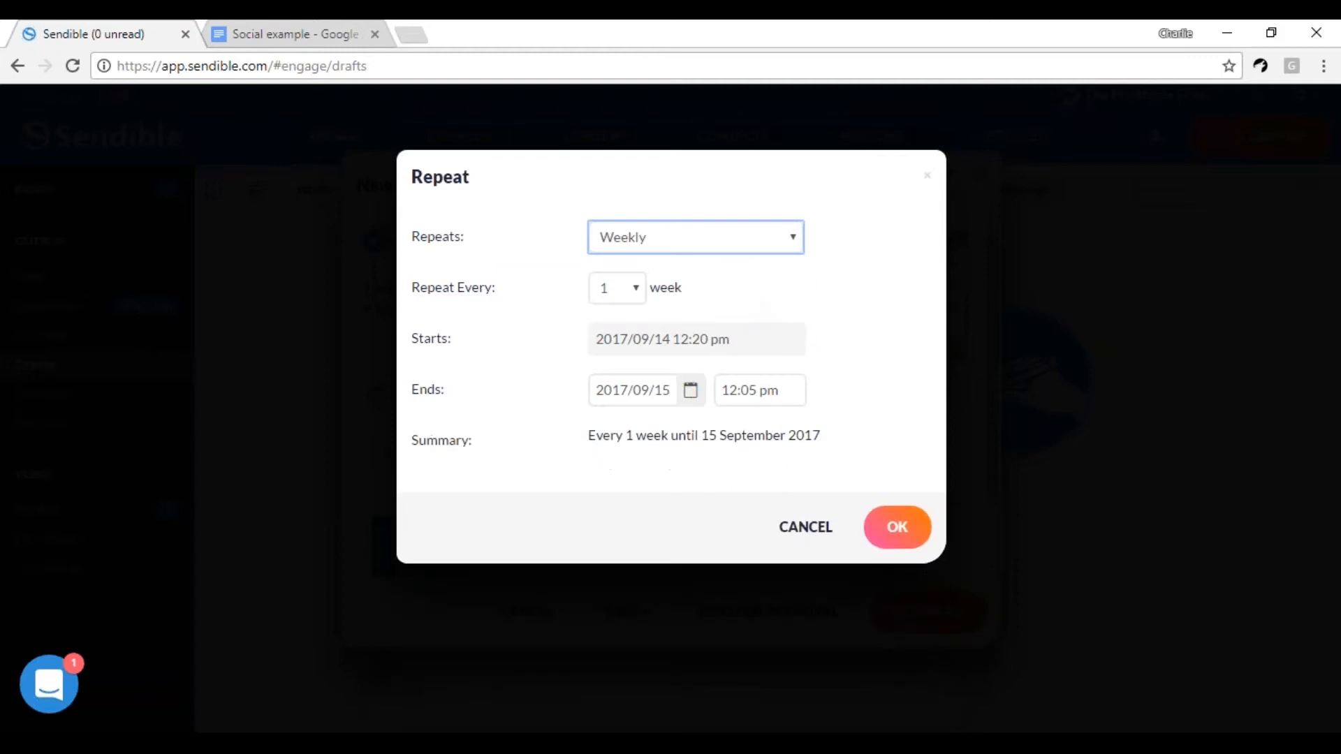
pyautogui.click(633, 295)
pyautogui.click(621, 332)
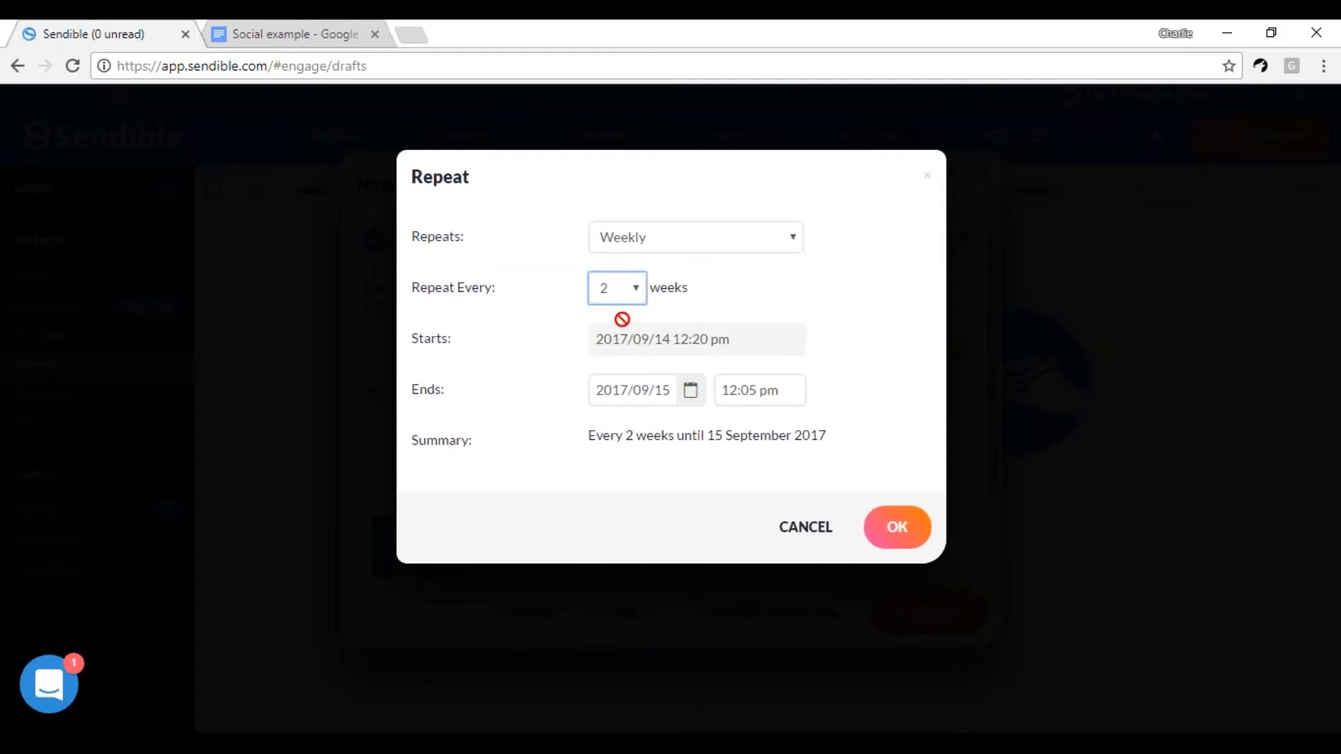
pyautogui.click(748, 344)
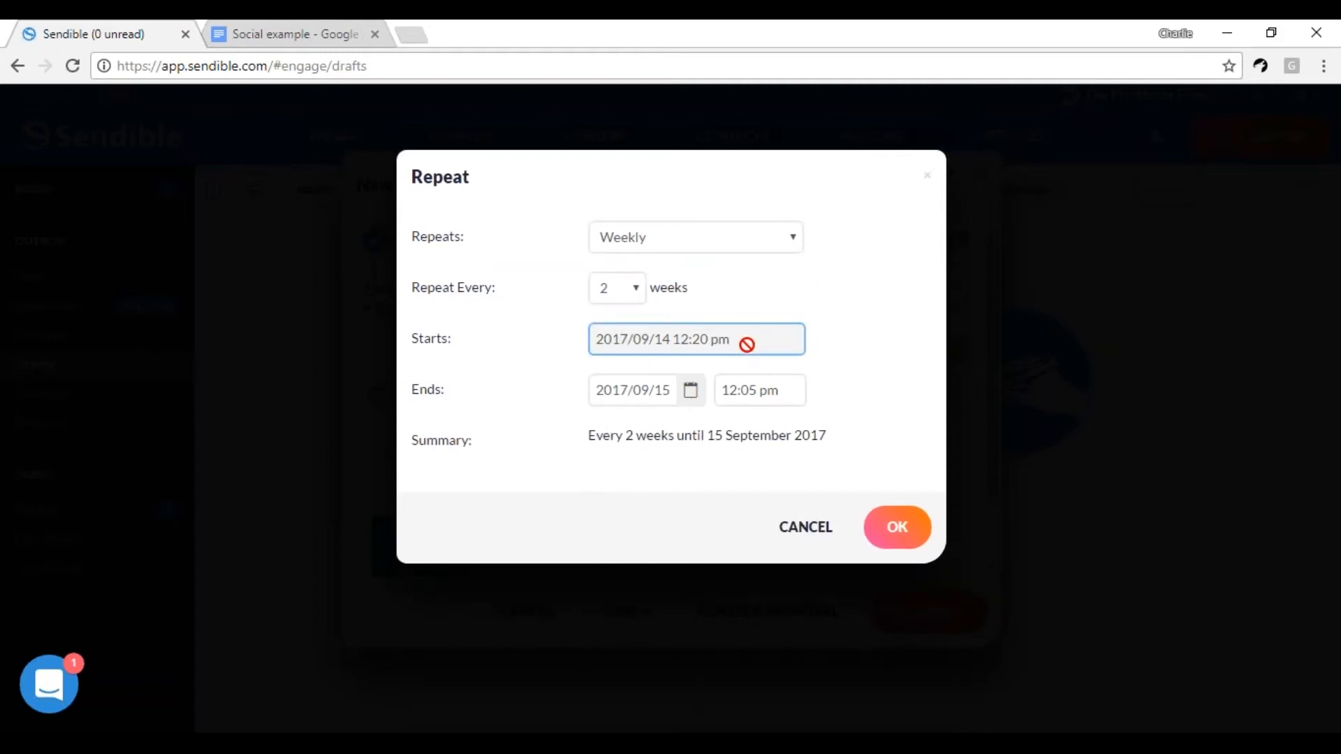
pyautogui.click(690, 398)
pyautogui.click(868, 392)
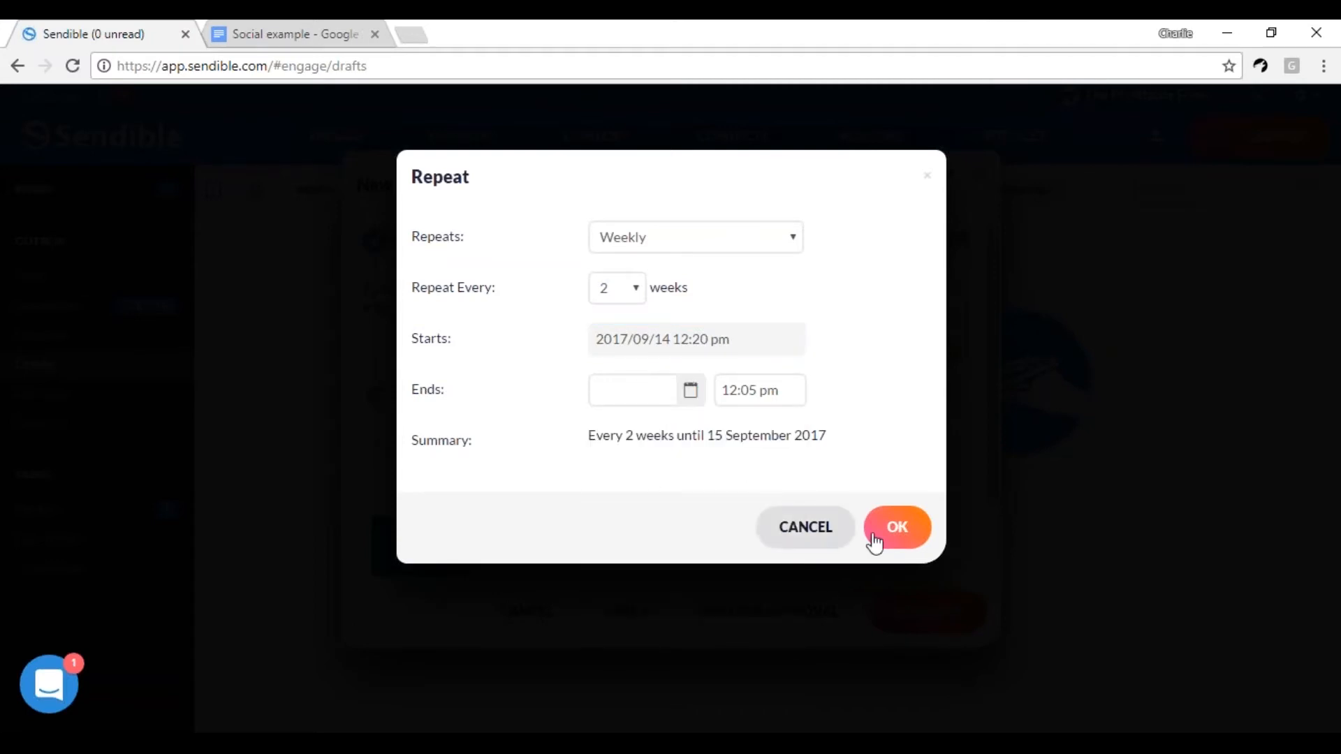
pyautogui.click(805, 527)
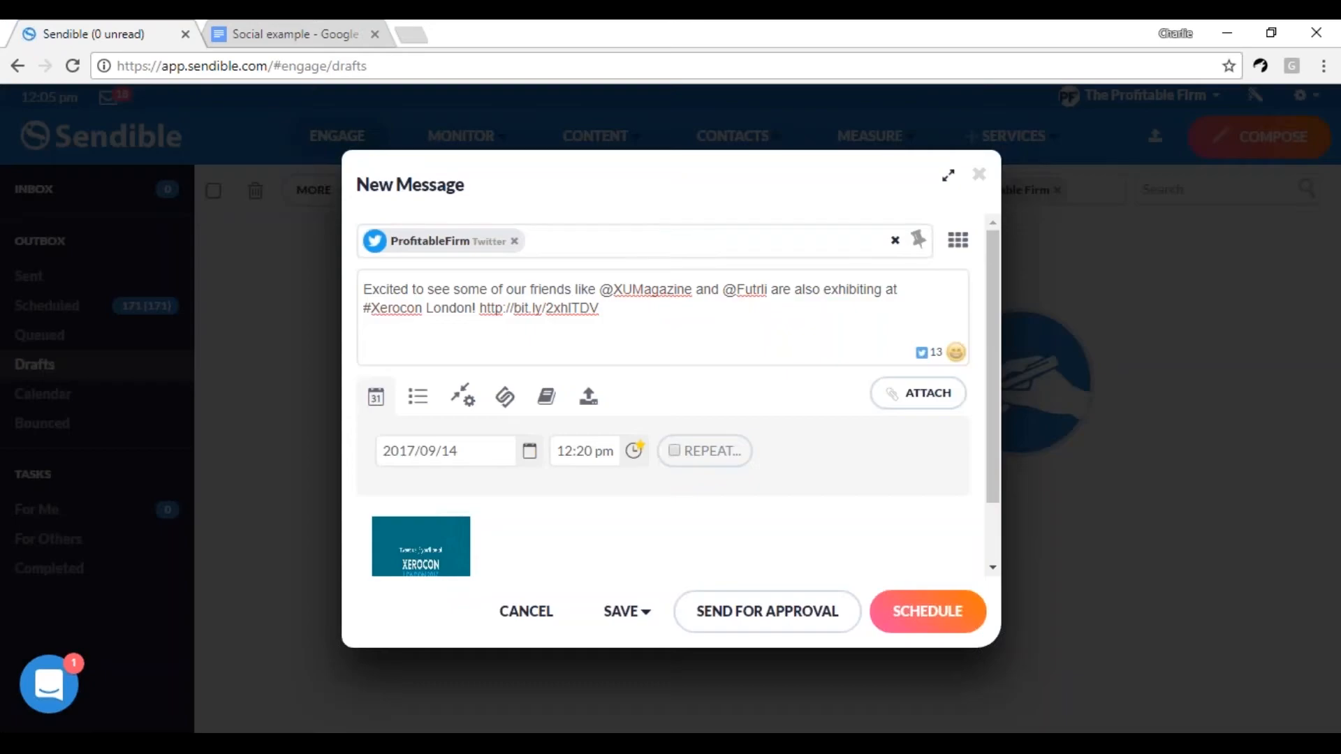
# Step: Review the Twitter message with its schedule and attached image, and discard it without saving
pyautogui.moveTo(991, 463); pyautogui.dragTo(992, 502)
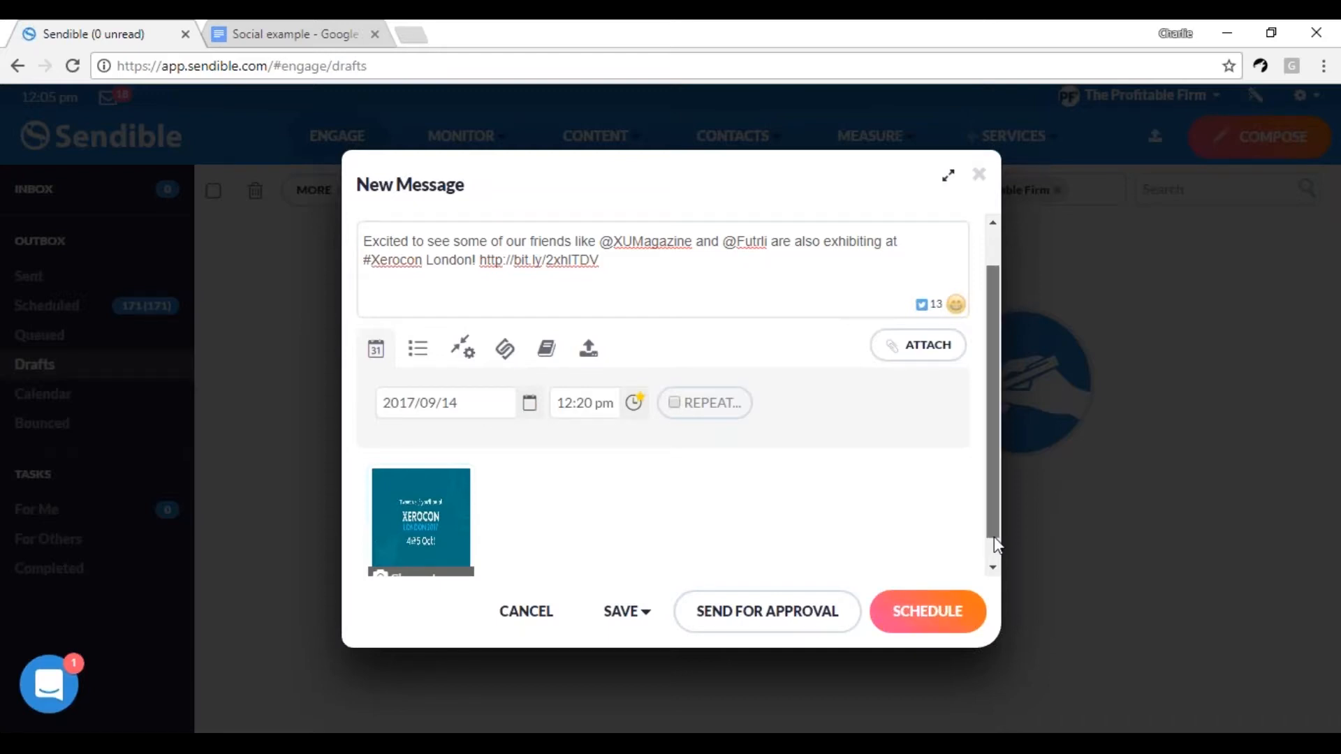
pyautogui.scroll(-1, 996, 544)
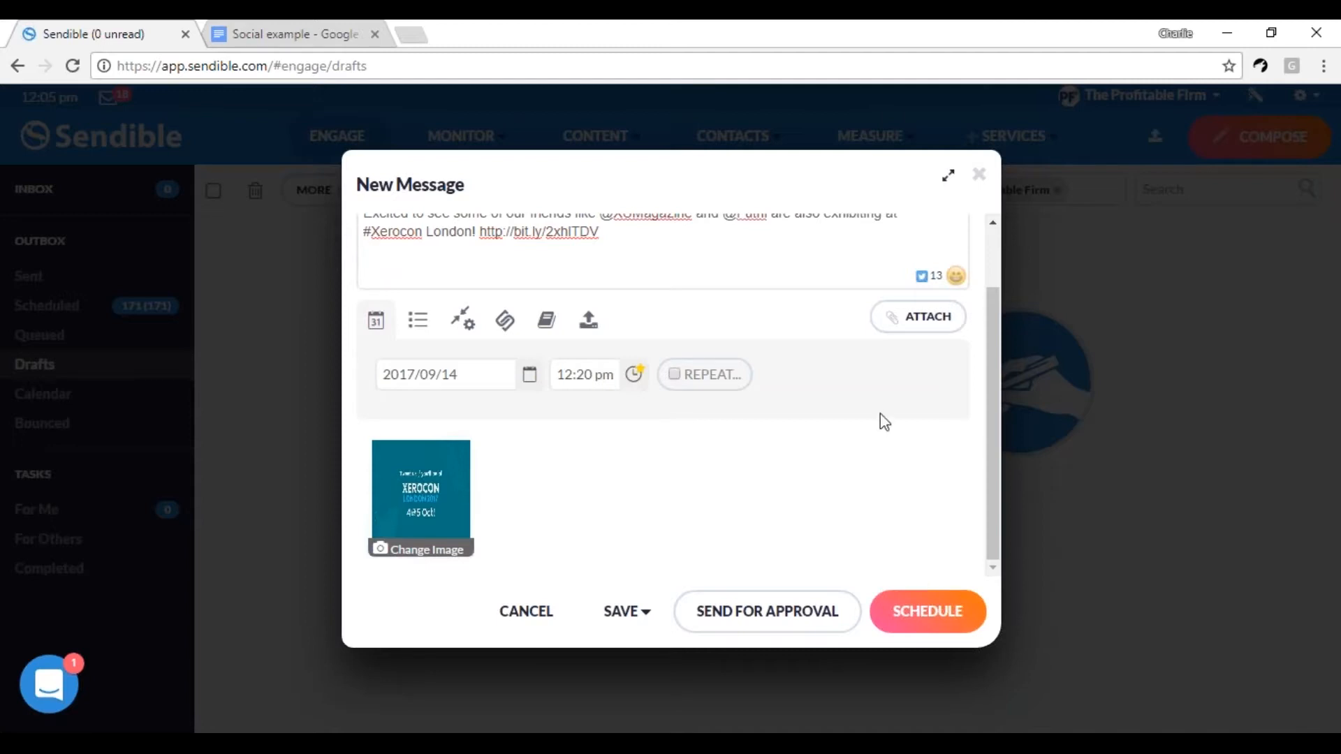
pyautogui.moveTo(992, 483); pyautogui.dragTo(991, 590)
pyautogui.click(979, 175)
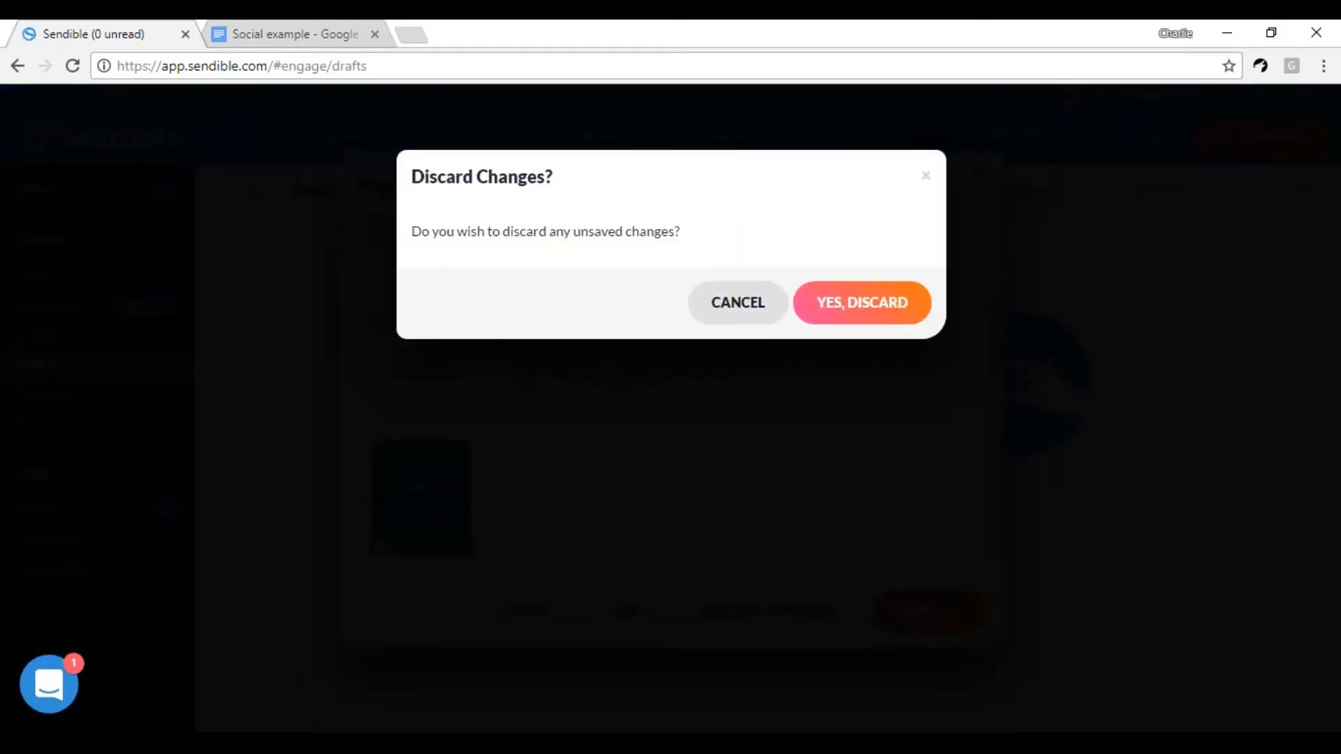
pyautogui.click(1096, 219)
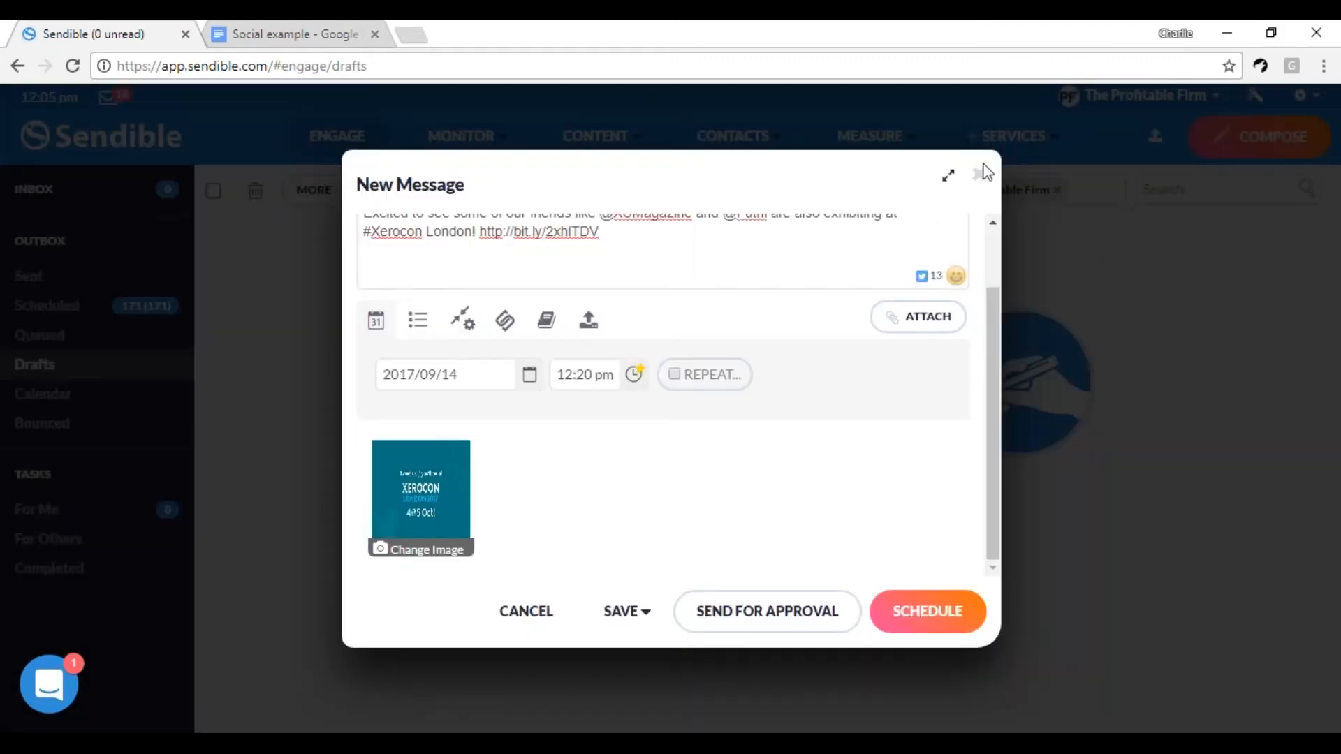
pyautogui.click(979, 174)
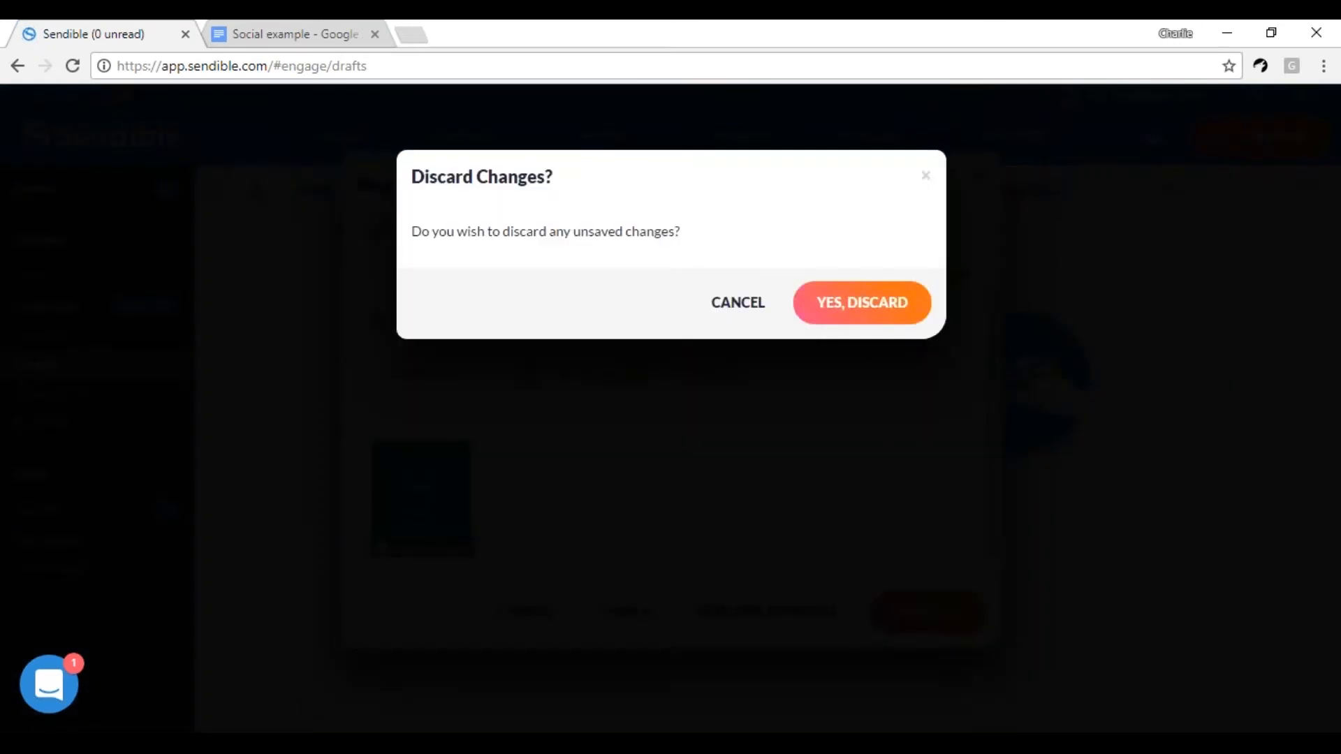
pyautogui.click(885, 311)
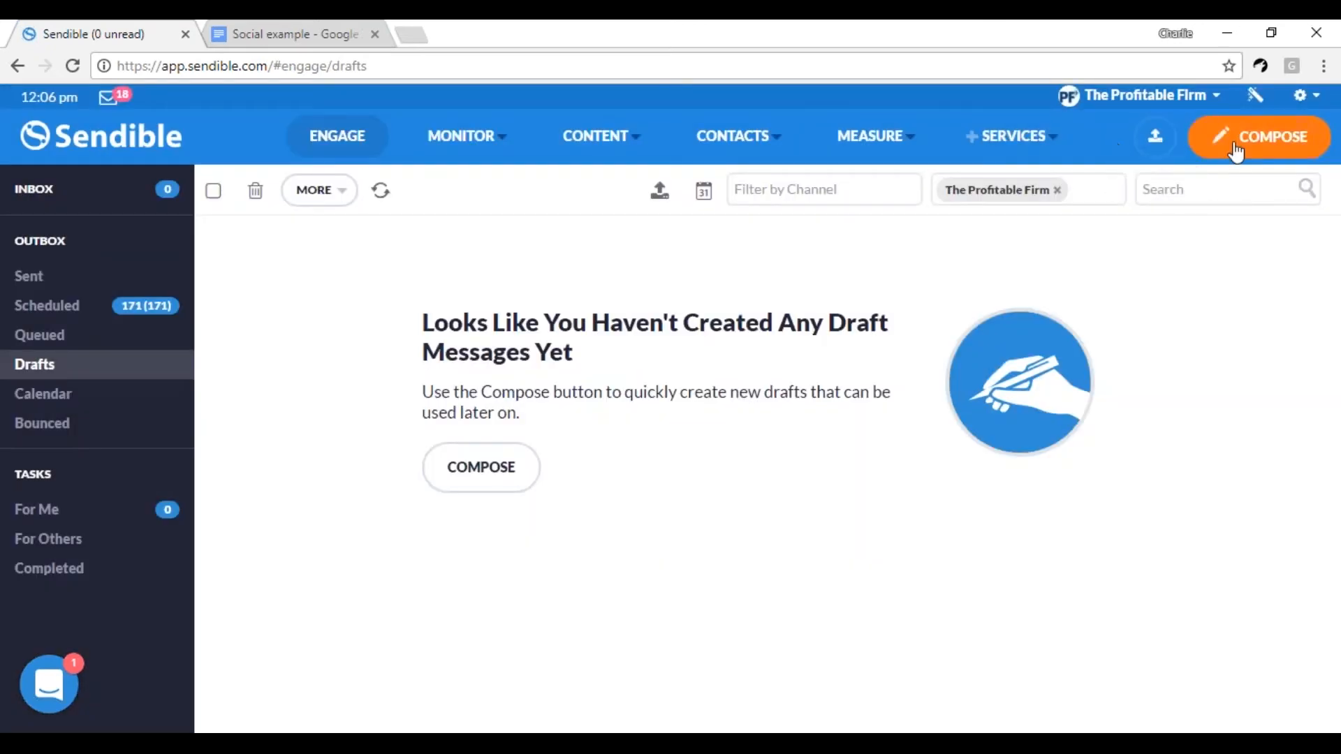
# Step: Start a new message and choose The Profitable Firm Facebook fan page as its service
pyautogui.click(1236, 152)
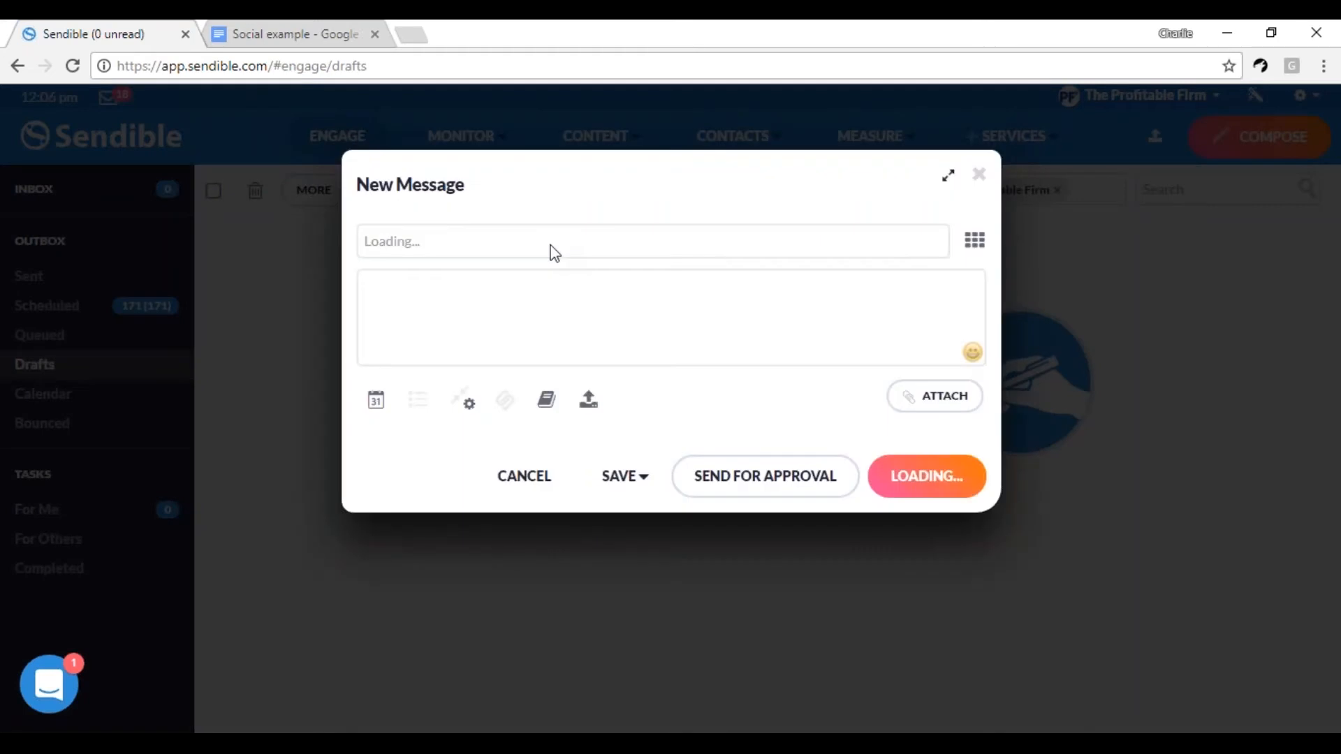
pyautogui.click(526, 244)
pyautogui.write('the')
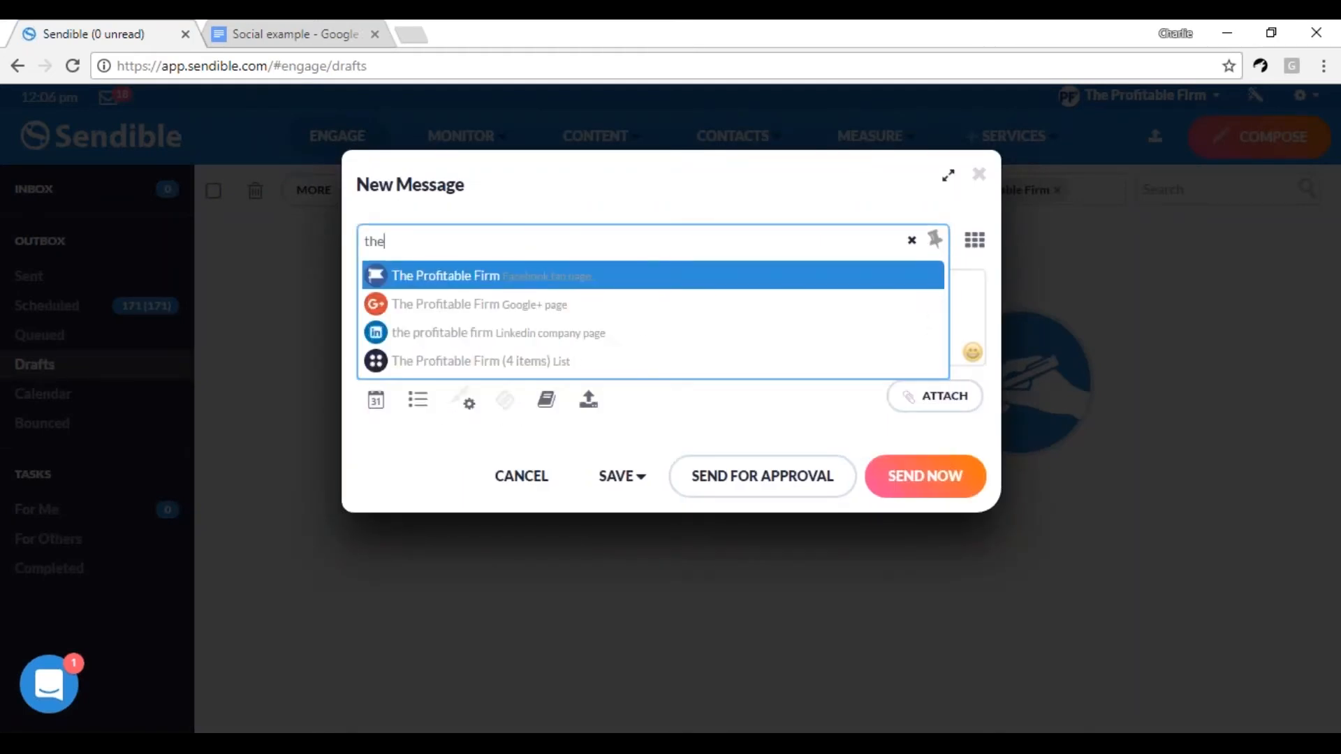
pyautogui.click(551, 279)
# Step: Paste the Xerocon London exhibitor post with its link into the Facebook message and remove the Xero link preview
pyautogui.click(572, 302)
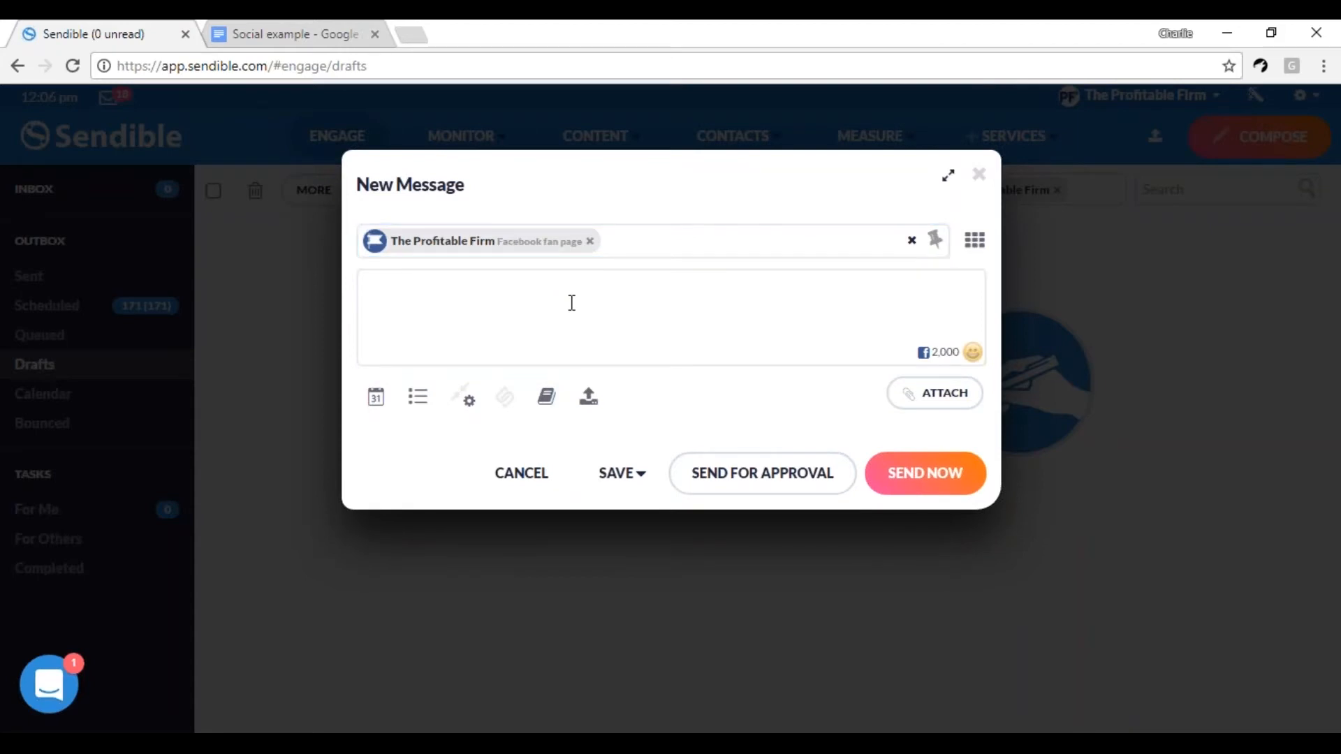
pyautogui.write('Excited to see some of our friends like @XUMagazine and @Futrli are also exhibiting at #Xerocon London! https://www.xero.com/uk/events/xerocon/london/exhibitors/all-categories/')
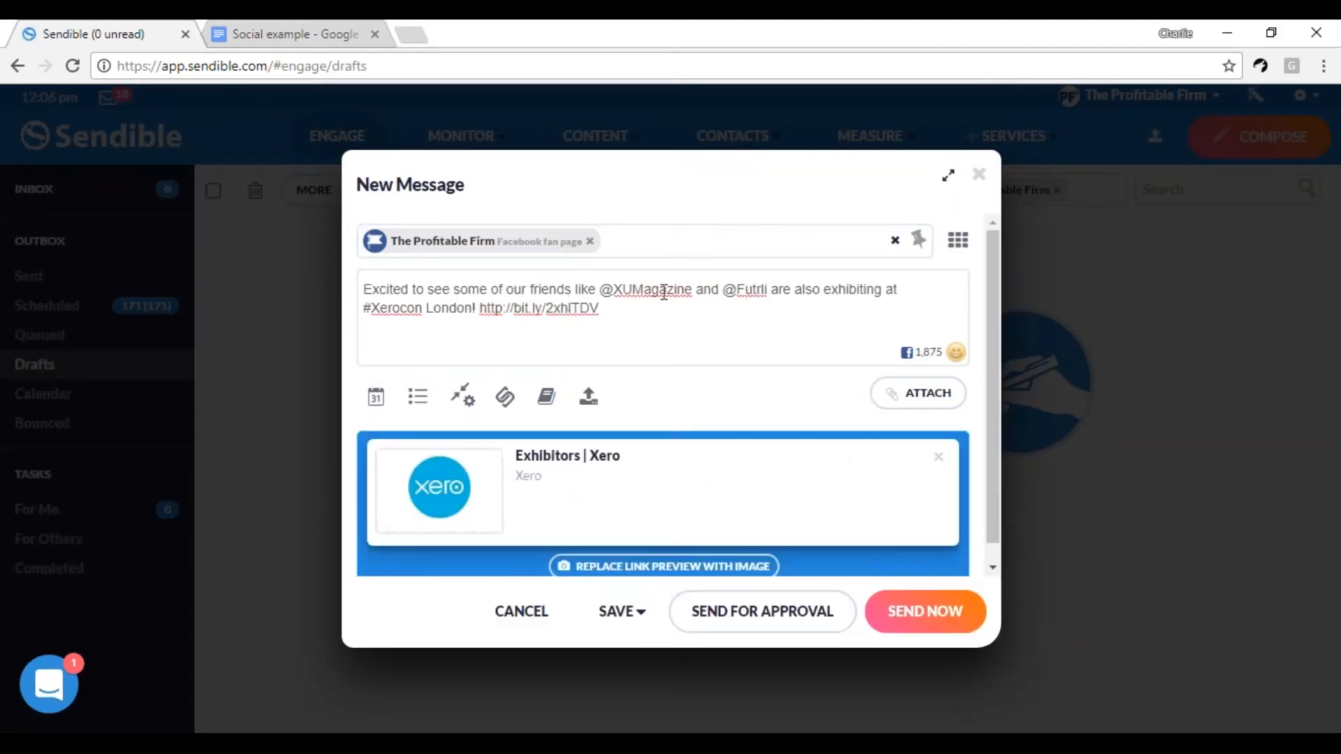
pyautogui.click(938, 457)
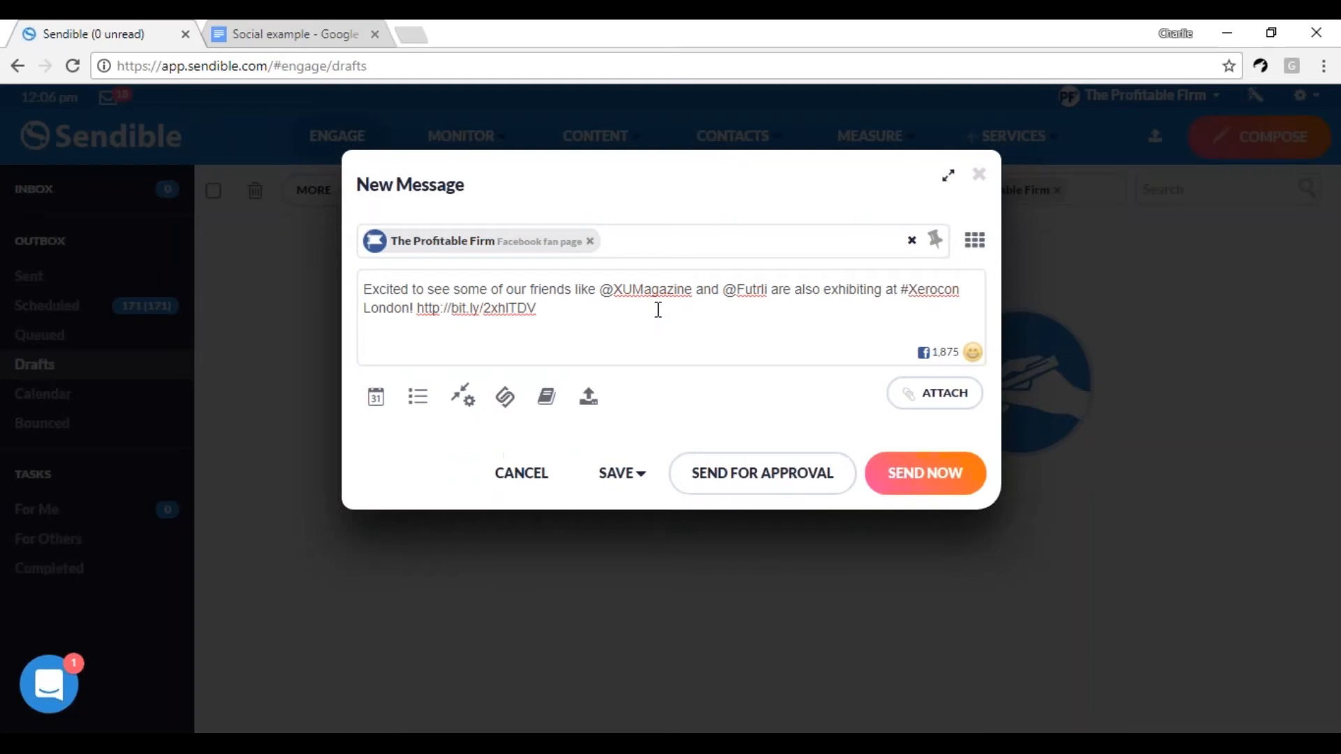
pyautogui.click(613, 292)
pyautogui.press('BackSpace')
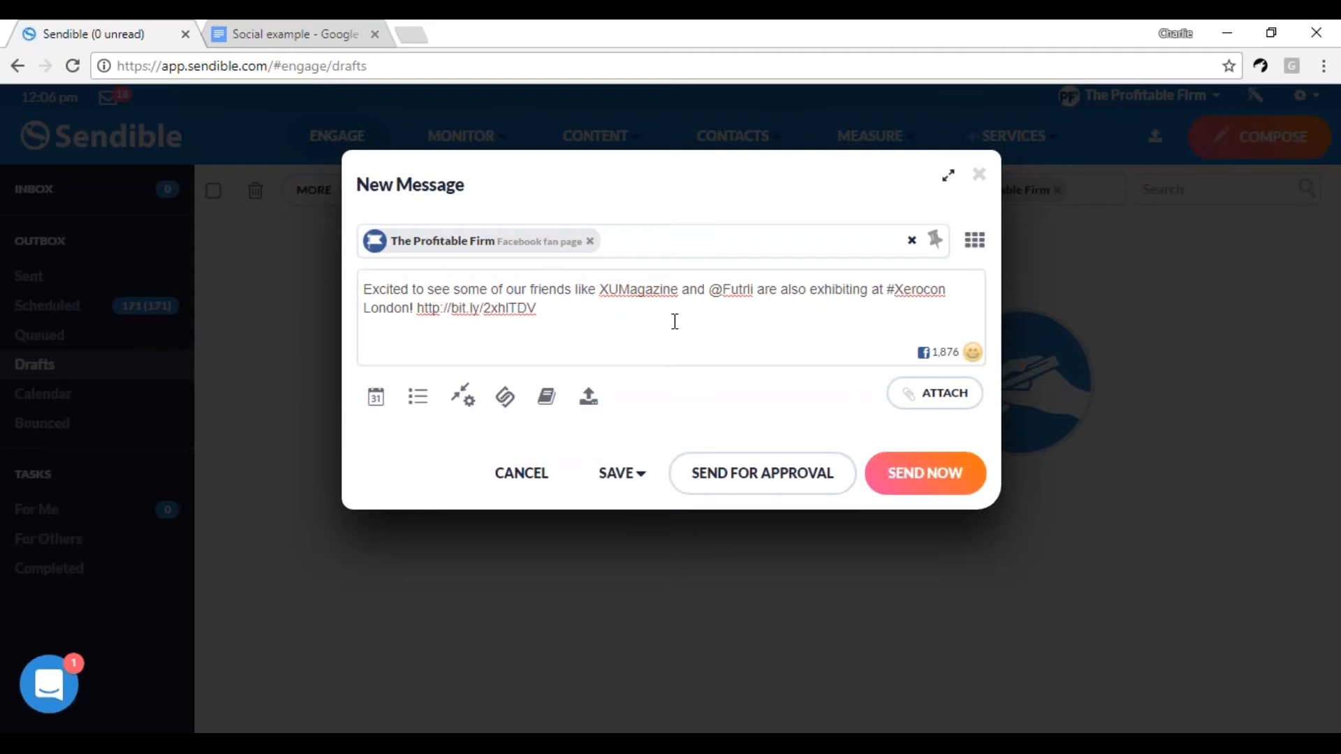
pyautogui.click(619, 298)
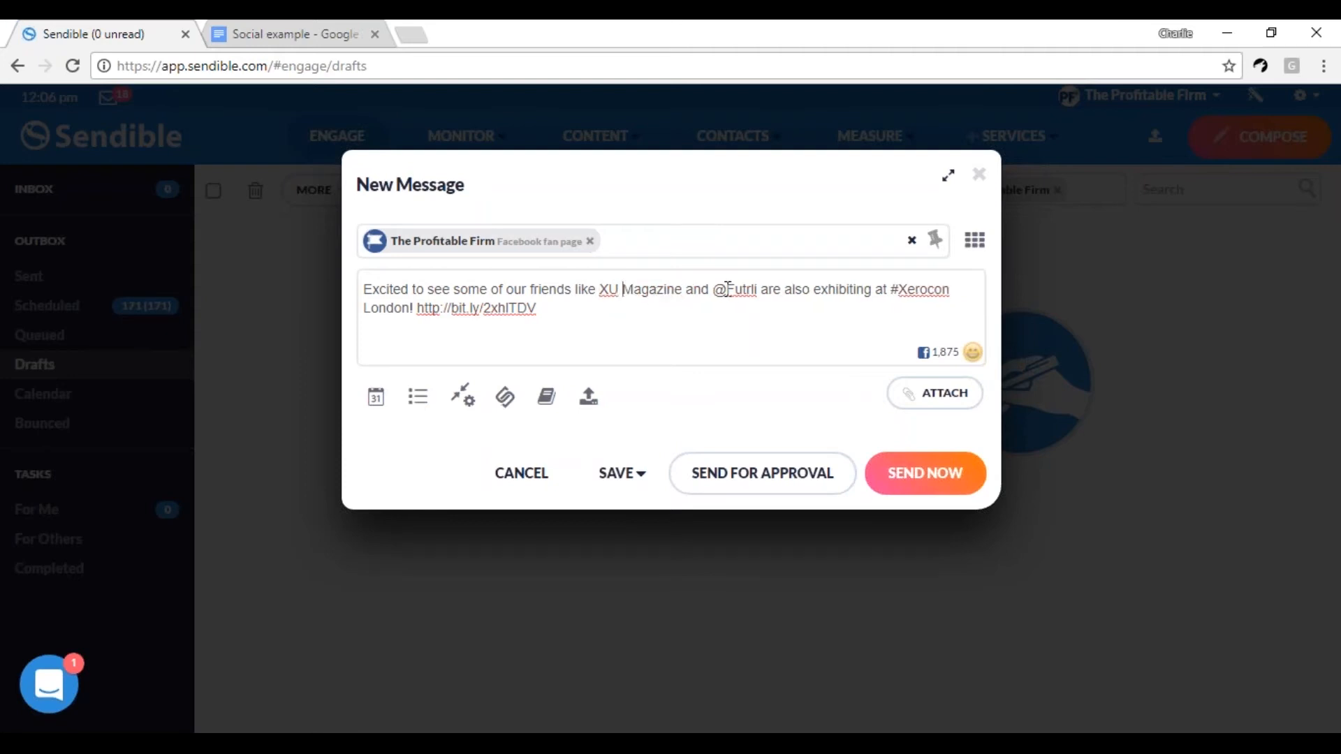
pyautogui.click(727, 289)
pyautogui.press('BackSpace')
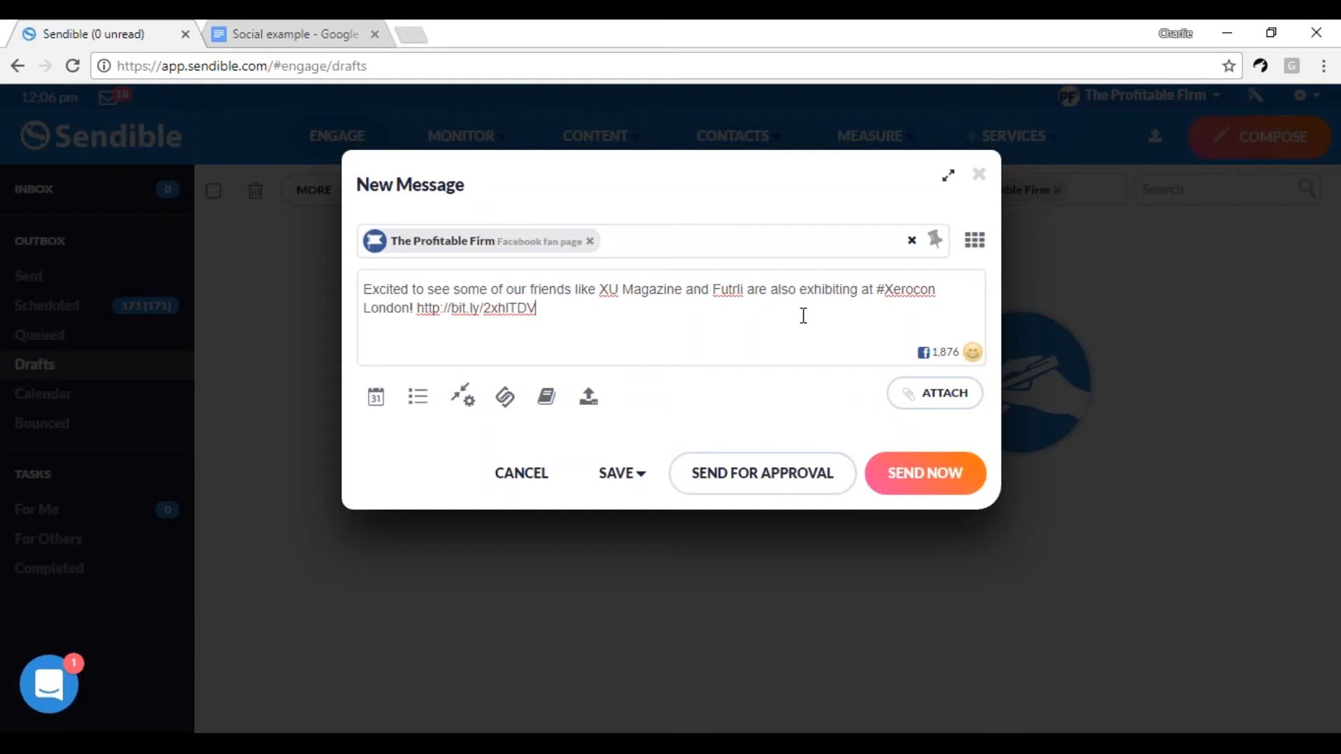
pyautogui.click(888, 297)
pyautogui.press('BackSpace')
pyautogui.click(566, 316)
# Step: Upload the Social example image from the Desktop folder as the Facebook post's attachment
pyautogui.click(929, 398)
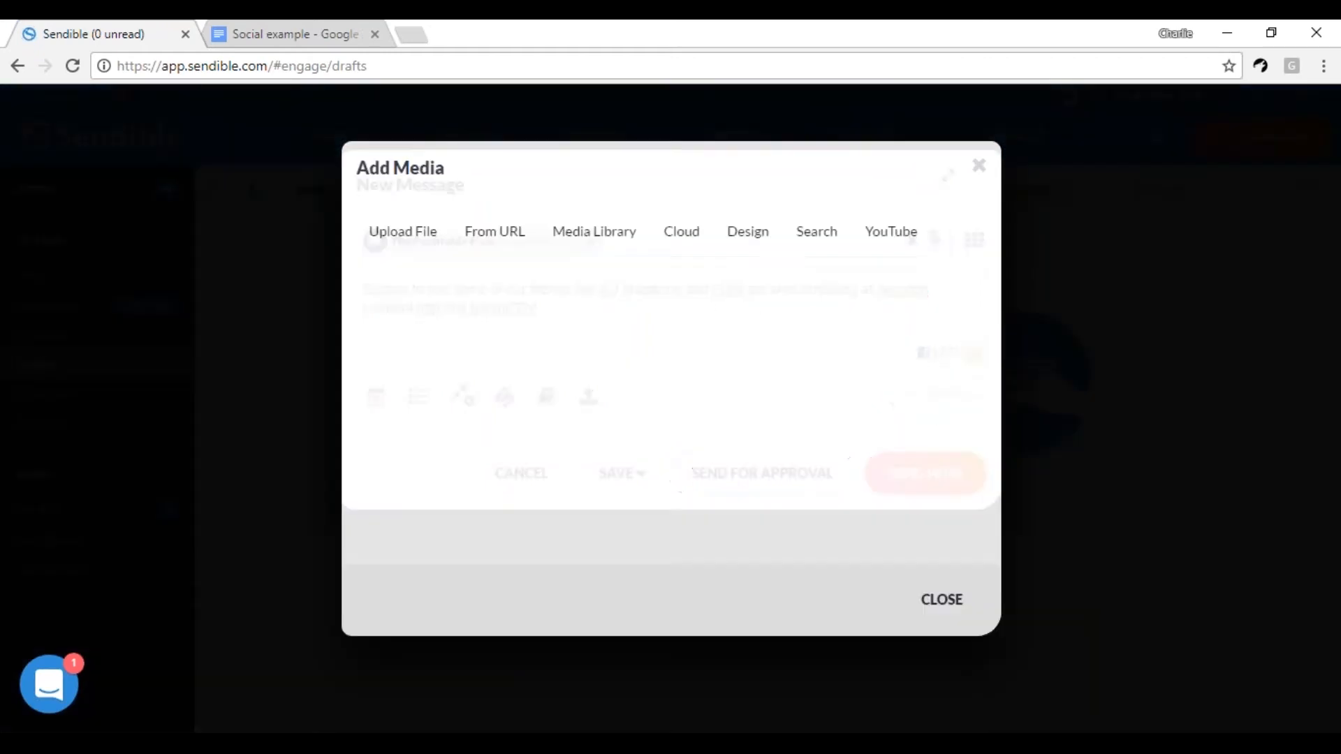
pyautogui.click(650, 530)
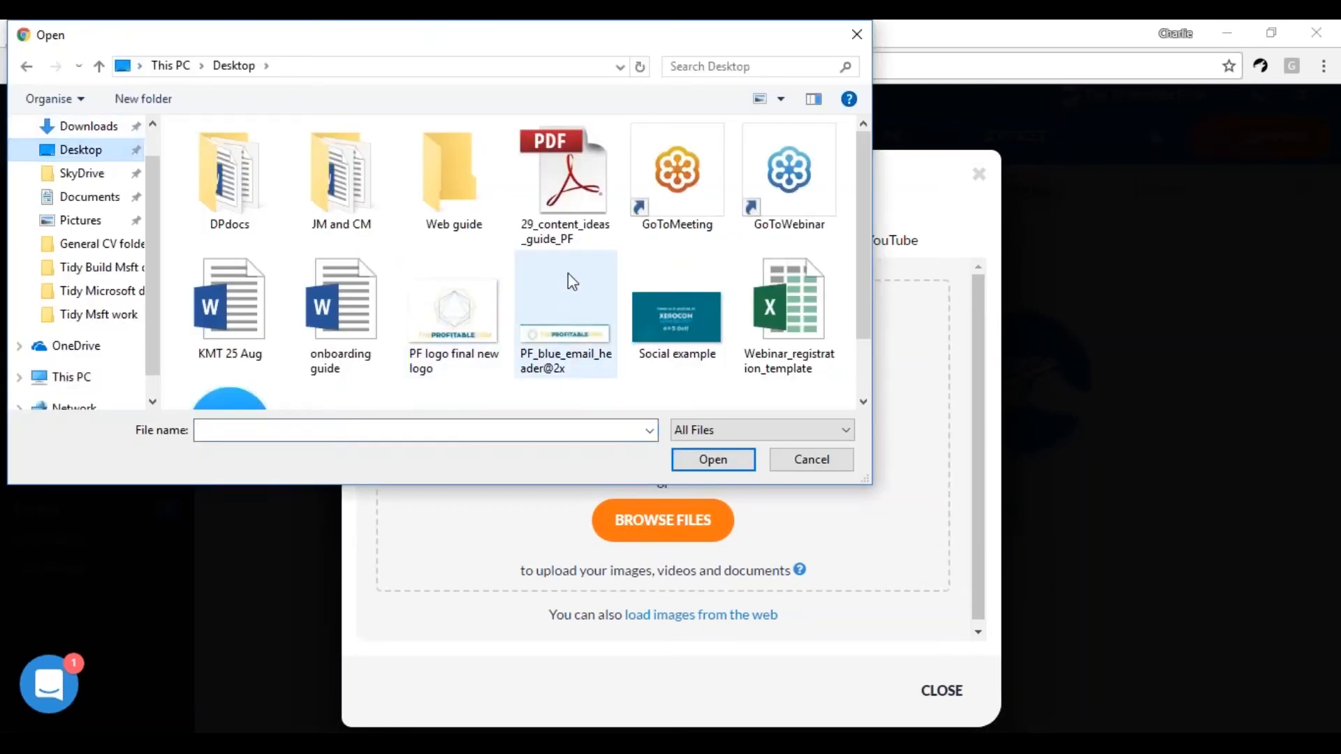
pyautogui.click(665, 322)
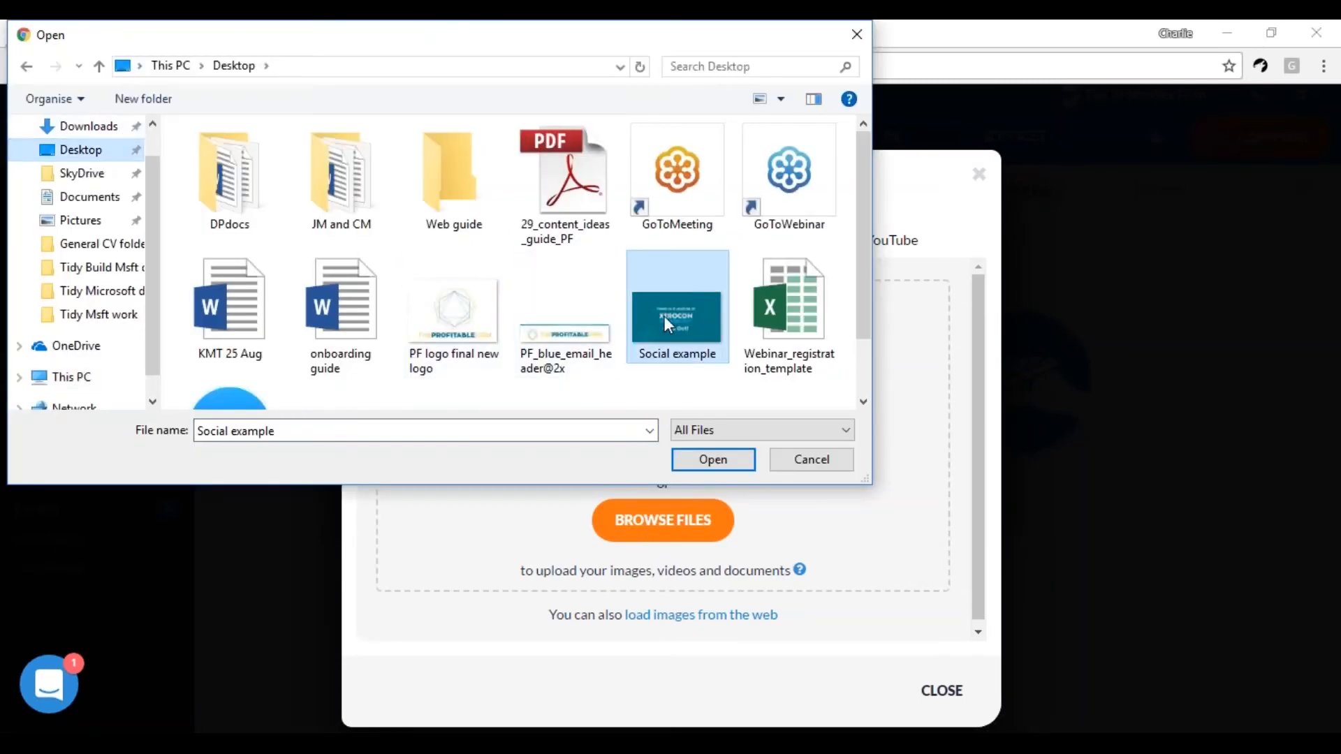
pyautogui.click(718, 464)
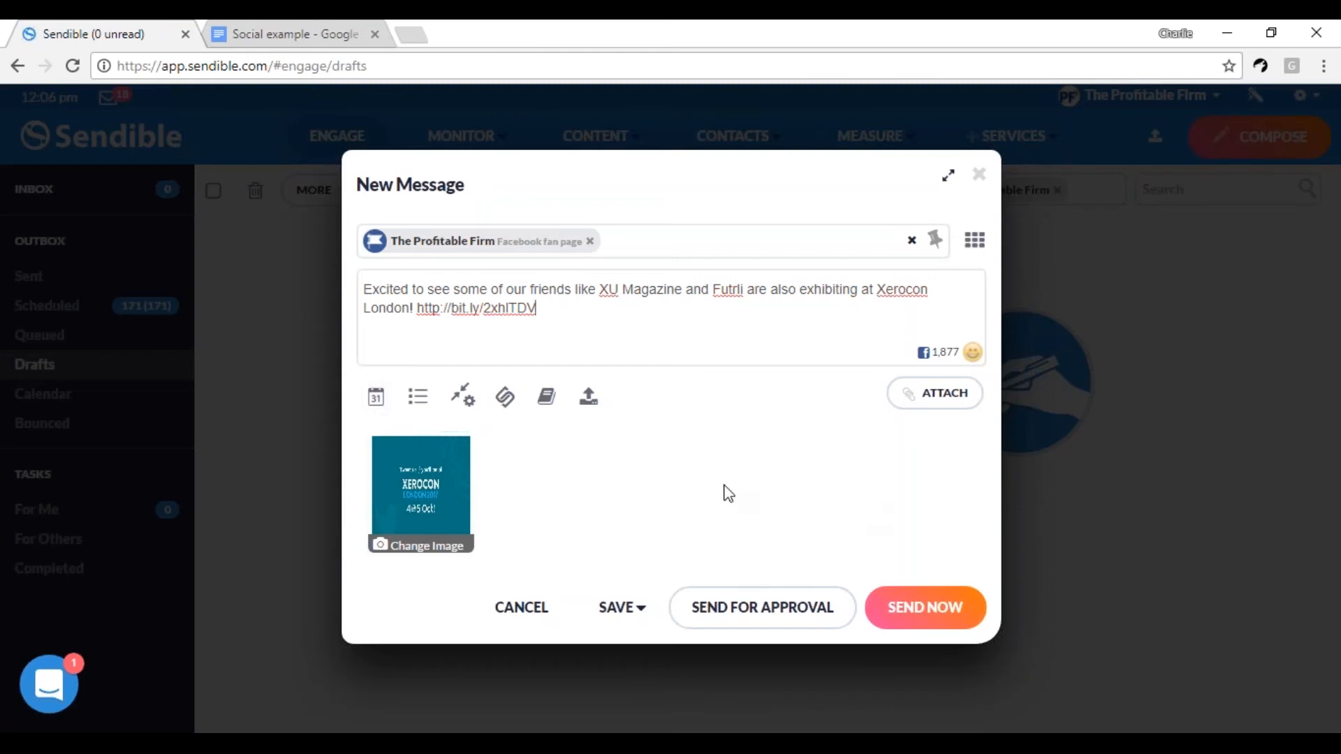
# Step: Check the save options for the Facebook message, close it without saving and discard the unsaved changes
pyautogui.click(634, 620)
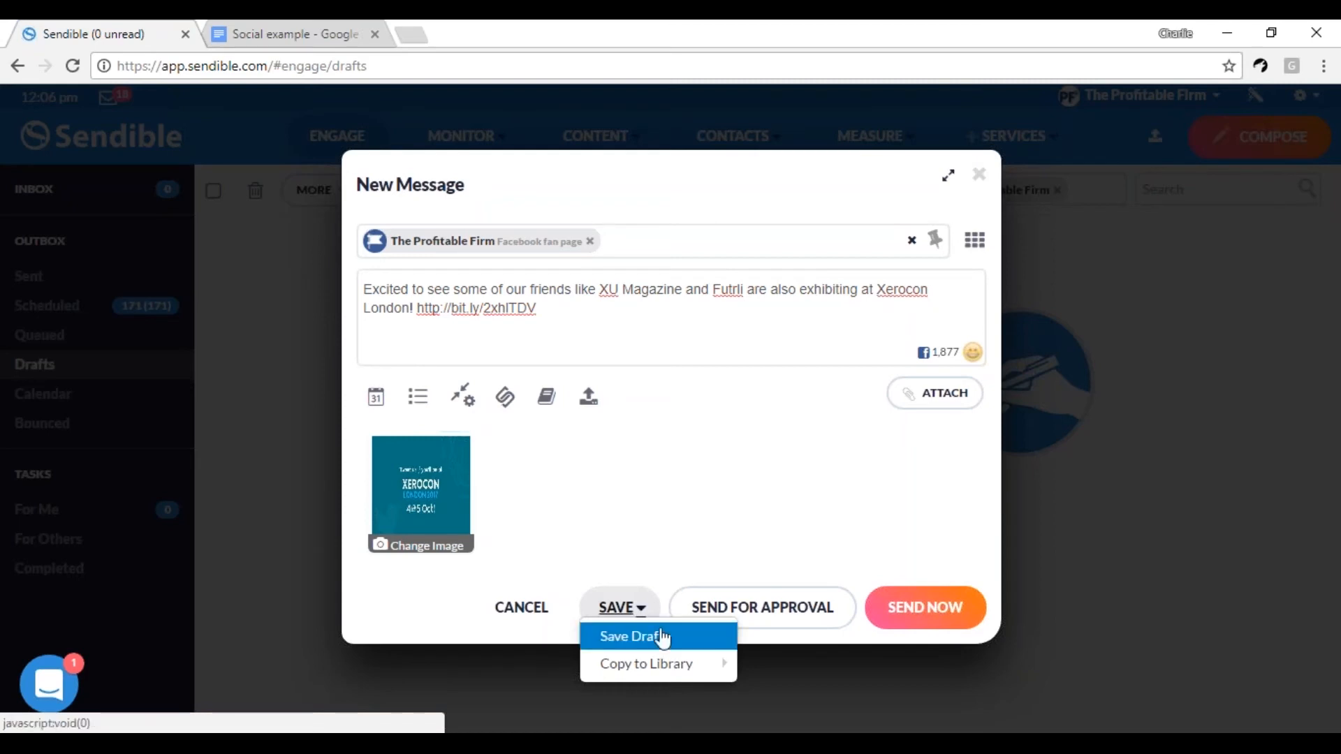
pyautogui.click(725, 536)
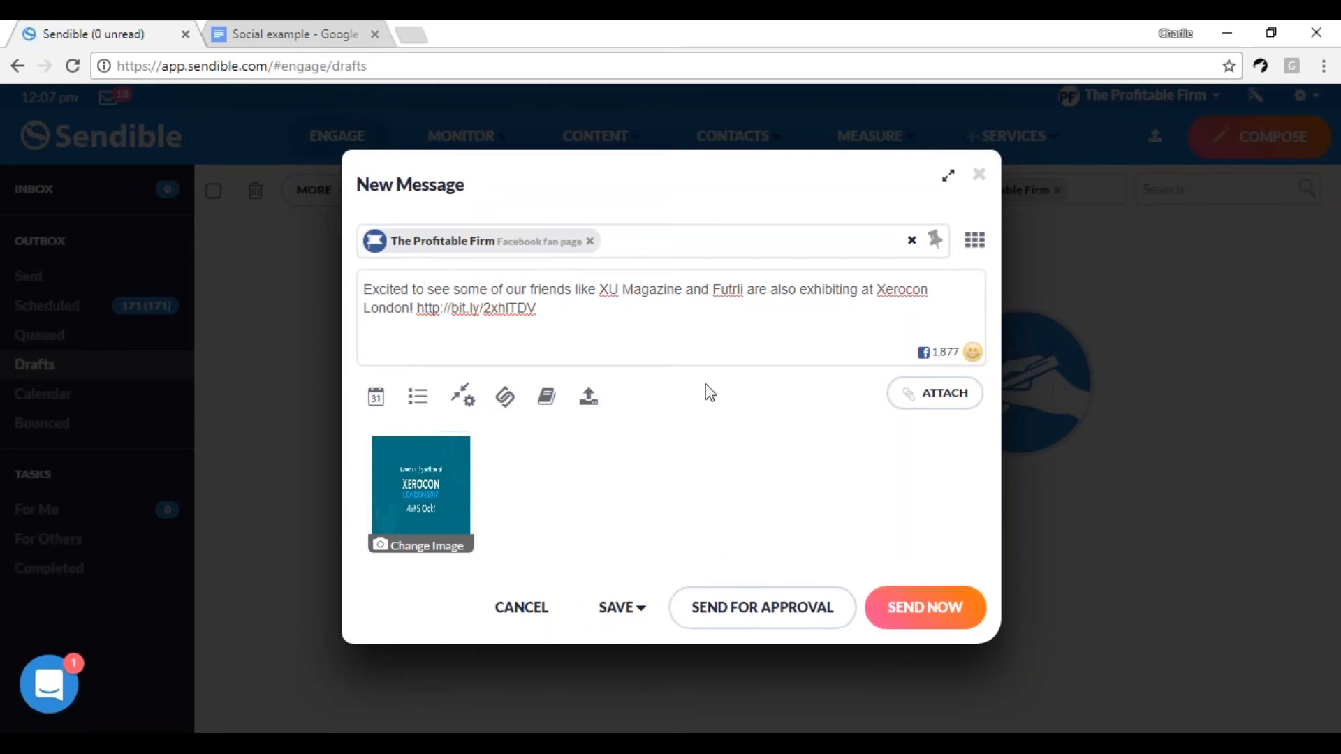
pyautogui.click(979, 177)
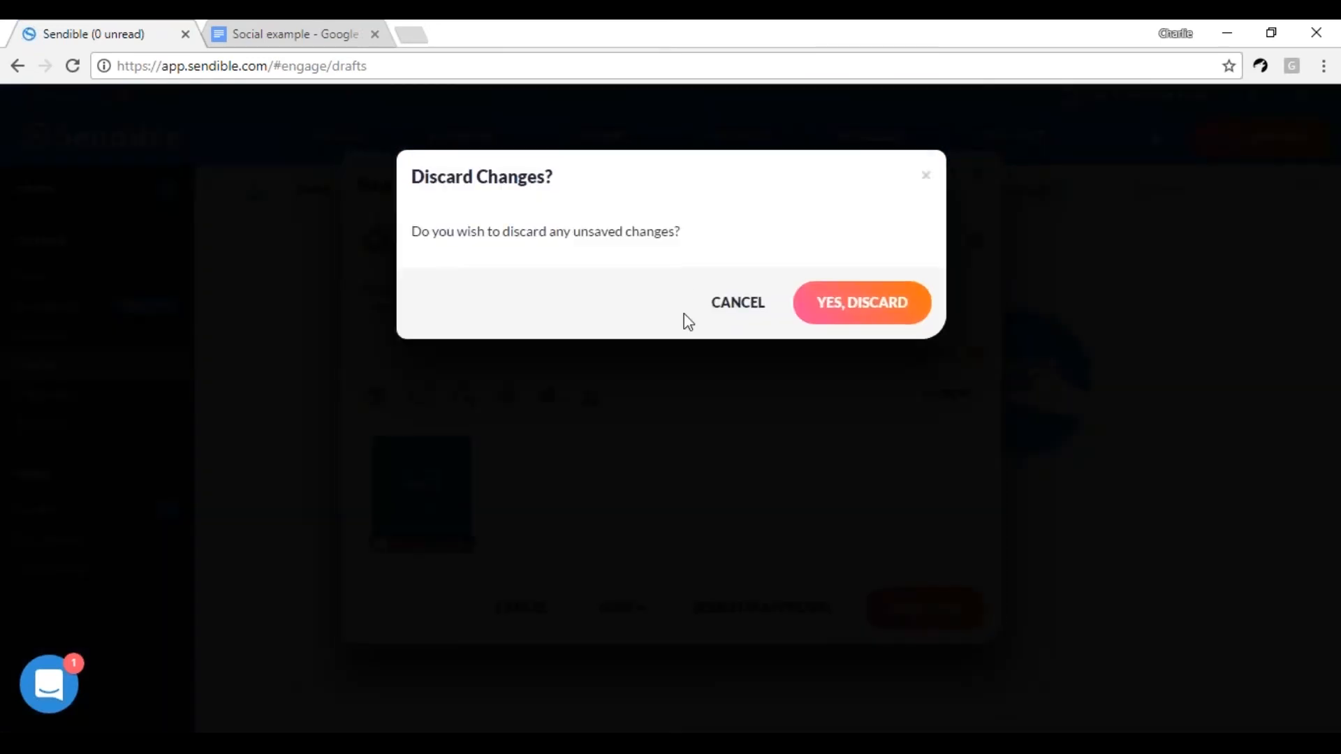
pyautogui.click(856, 305)
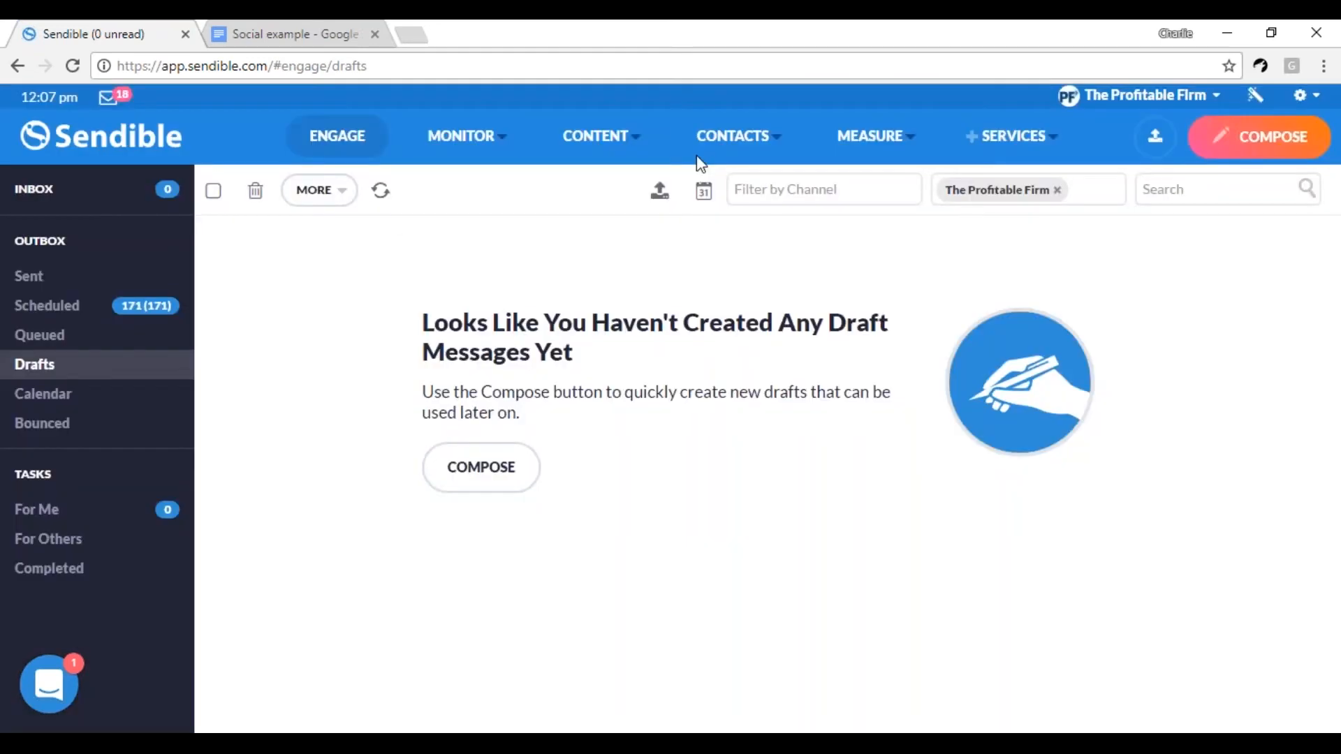
# Step: Open the outbox calendar and review the scheduled ProfitableFirm Twitter posts for September 2017
pyautogui.click(112, 401)
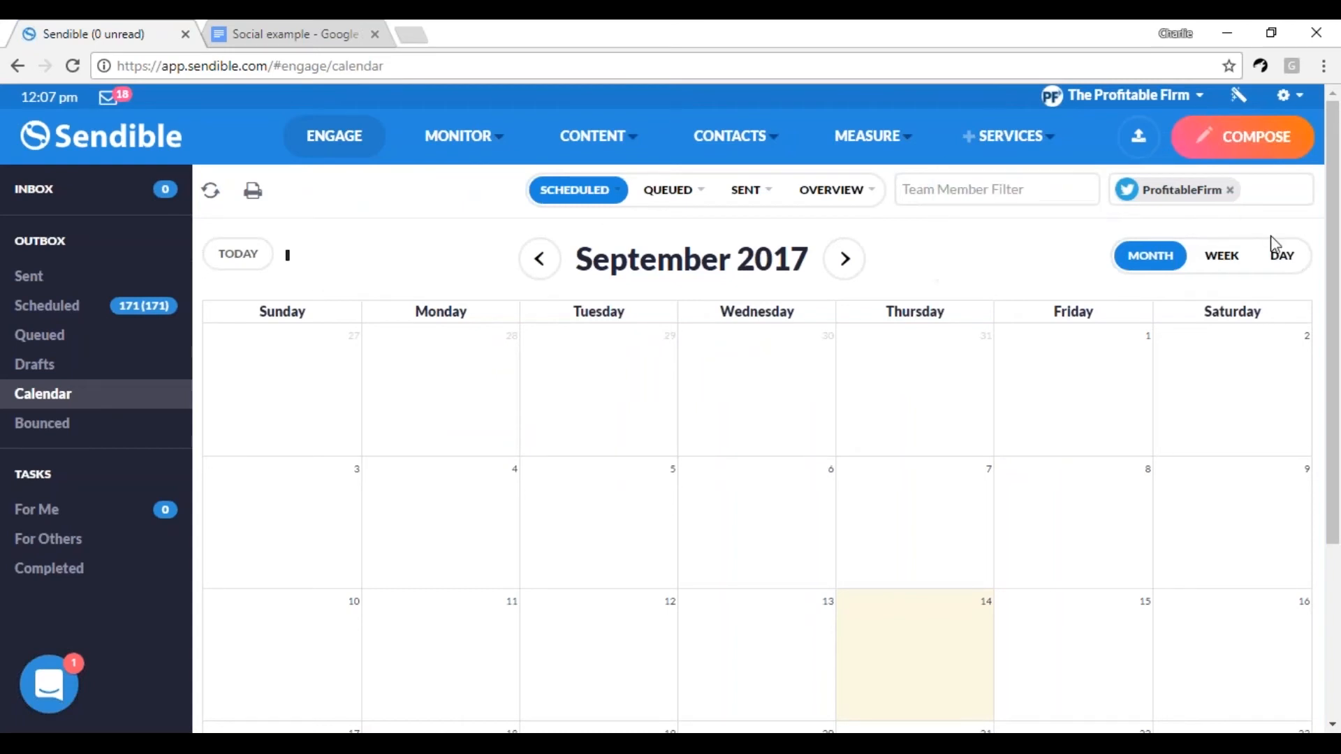
pyautogui.scroll(-1, 1338, 184)
pyautogui.moveTo(1339, 185); pyautogui.dragTo(1333, 139)
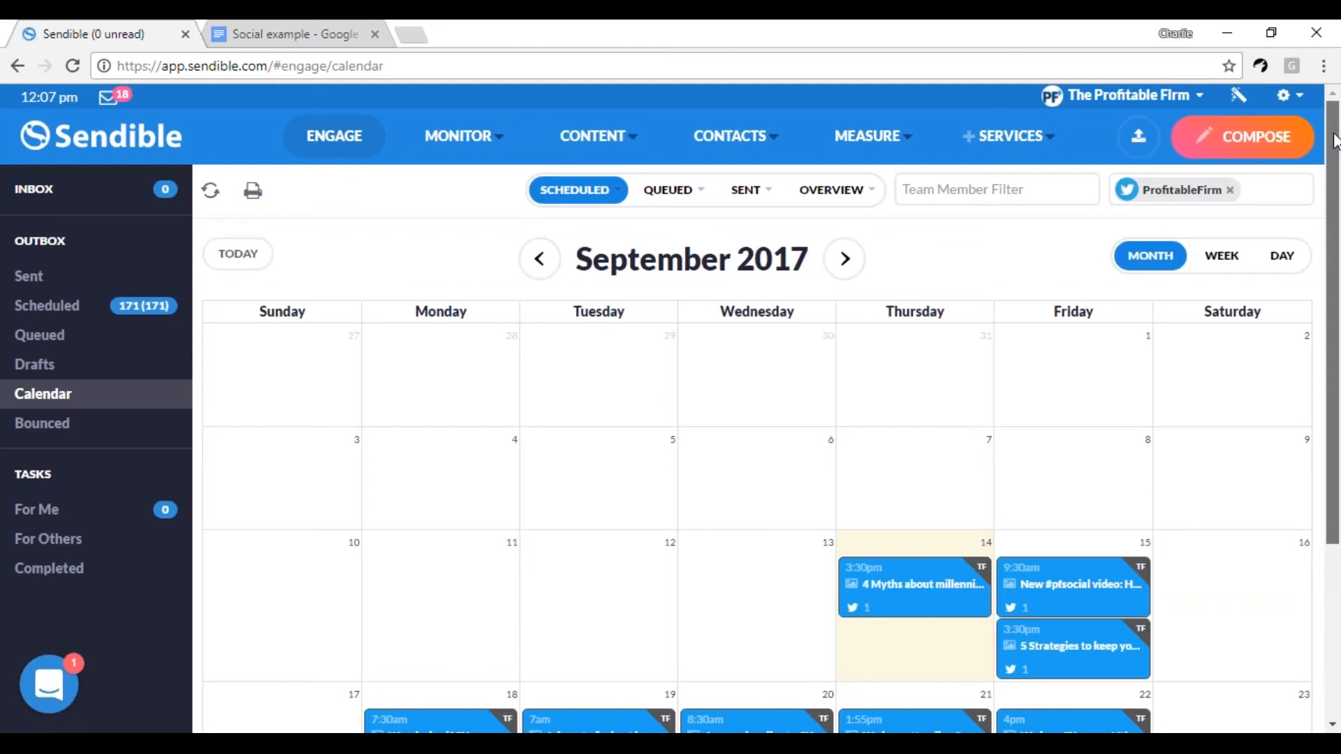
pyautogui.moveTo(1334, 140); pyautogui.dragTo(1338, 293)
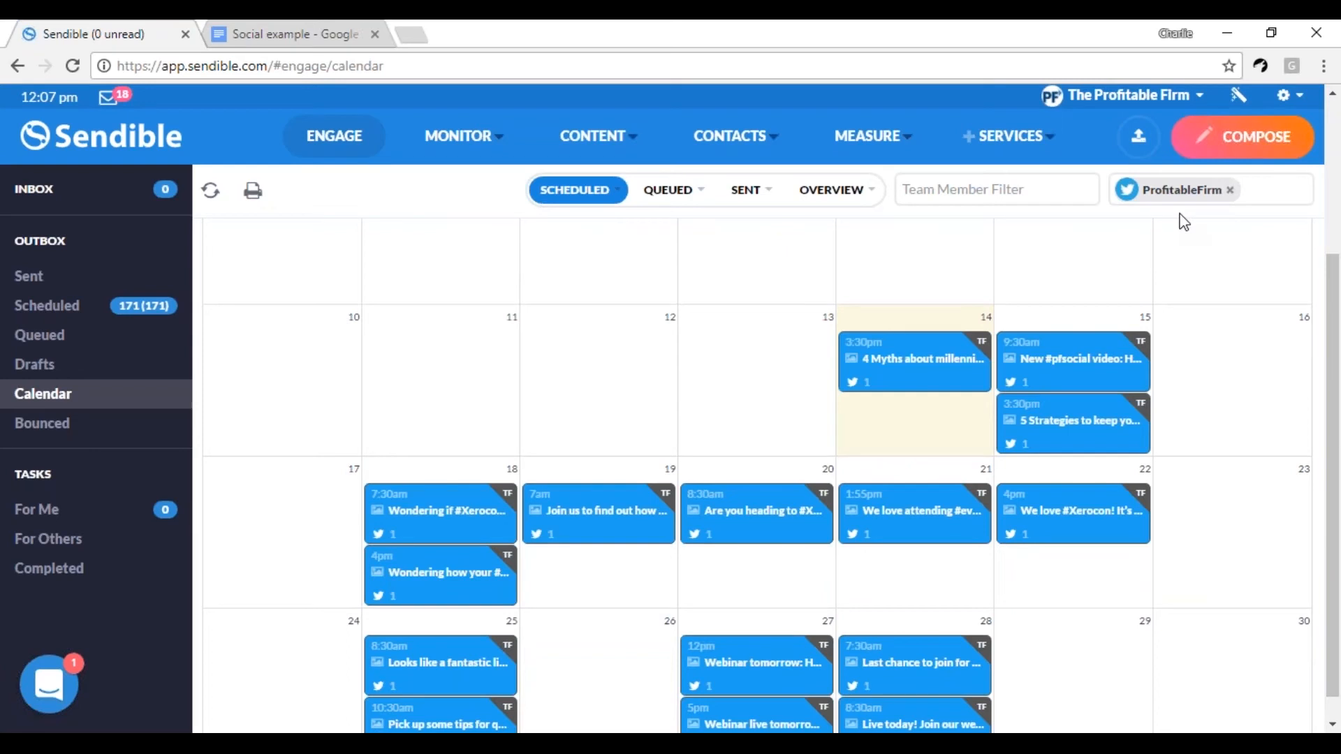
# Step: Filter the scheduled messages to the date range 25 September 2017 to 29 September 2017
pyautogui.click(66, 316)
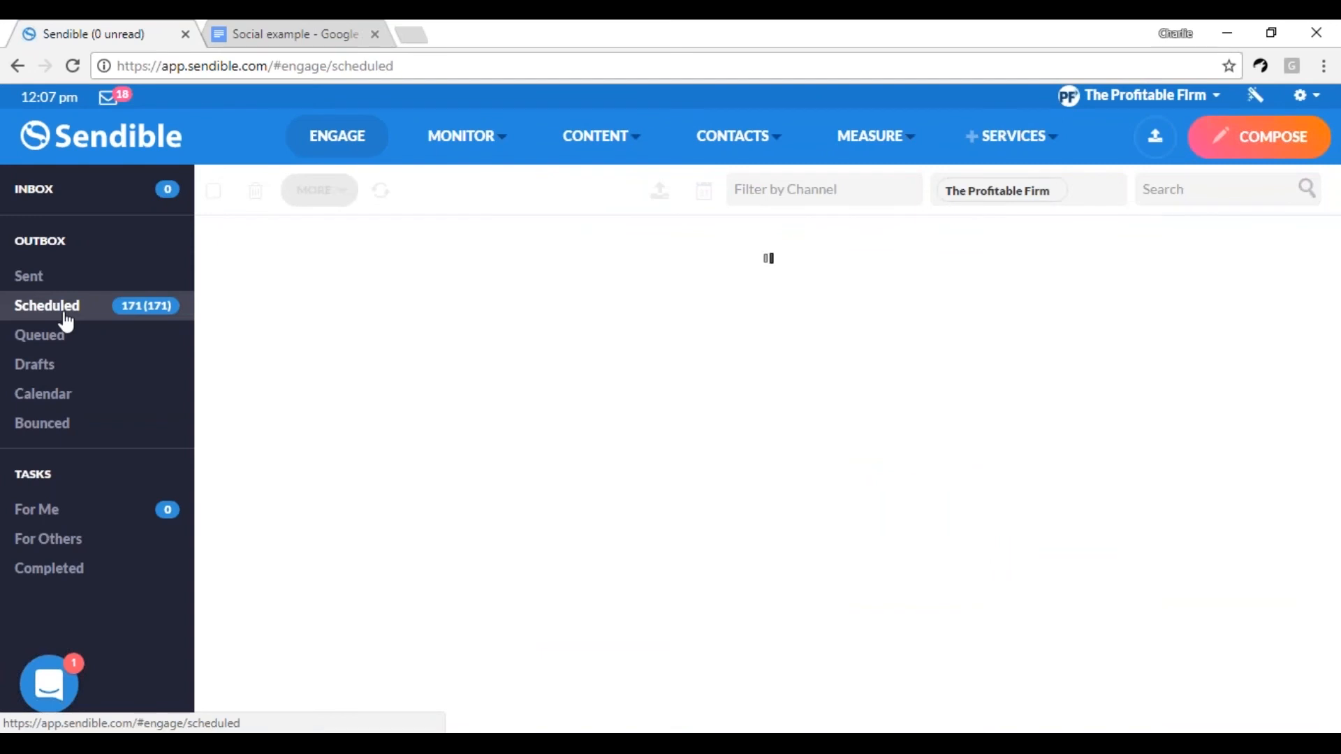
pyautogui.moveTo(882, 166)
pyautogui.click(688, 191)
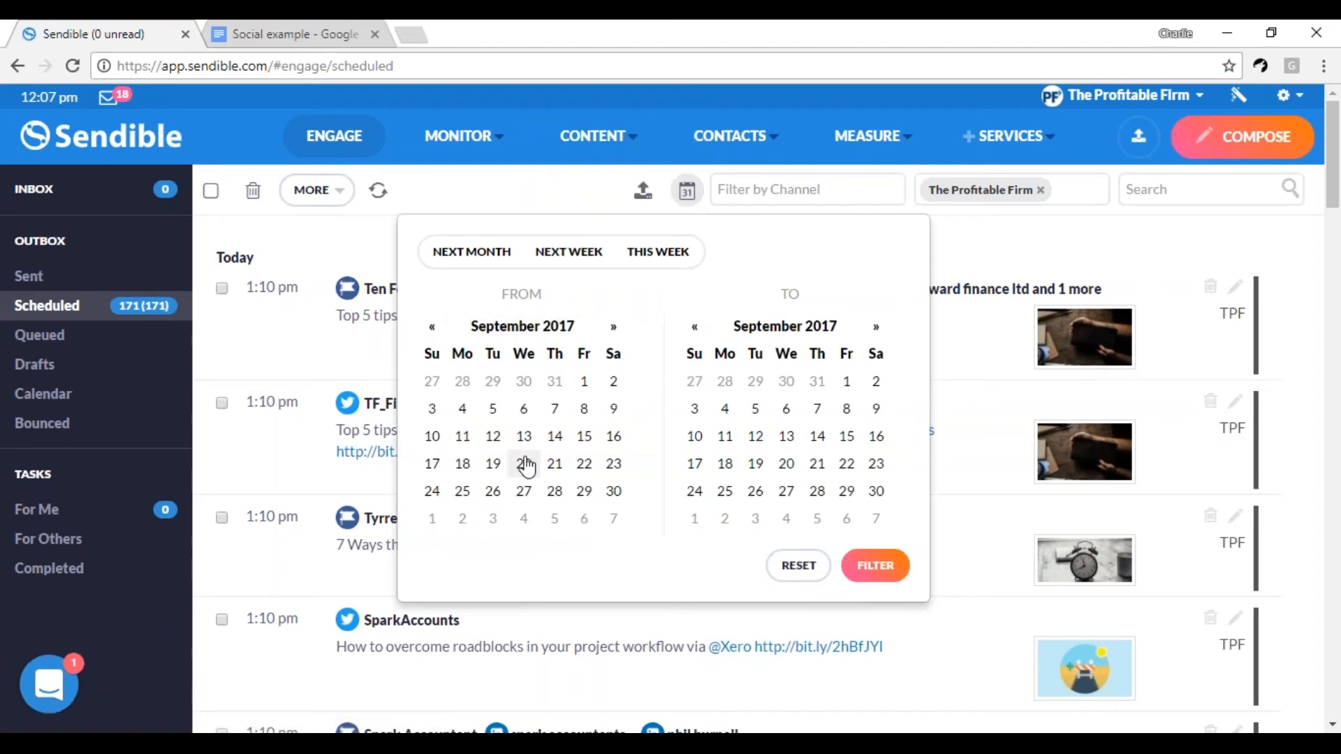
pyautogui.click(462, 496)
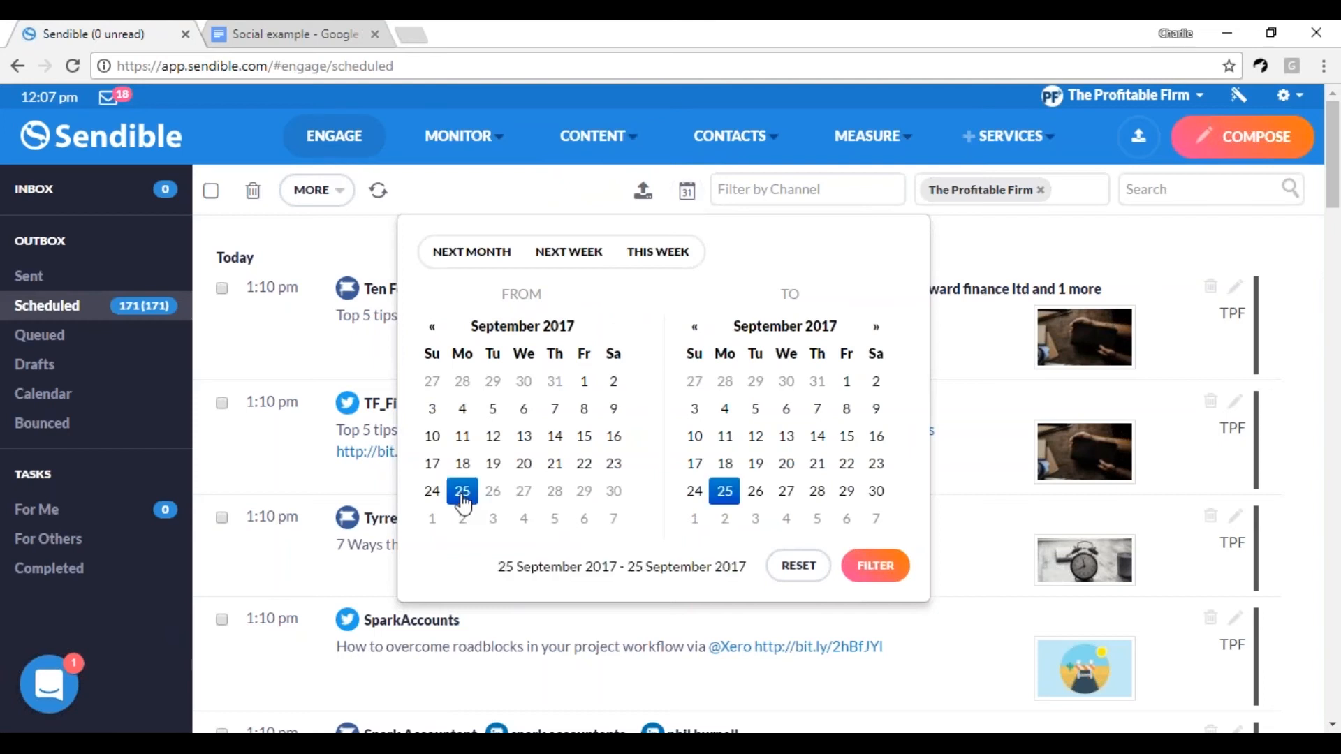
pyautogui.click(846, 494)
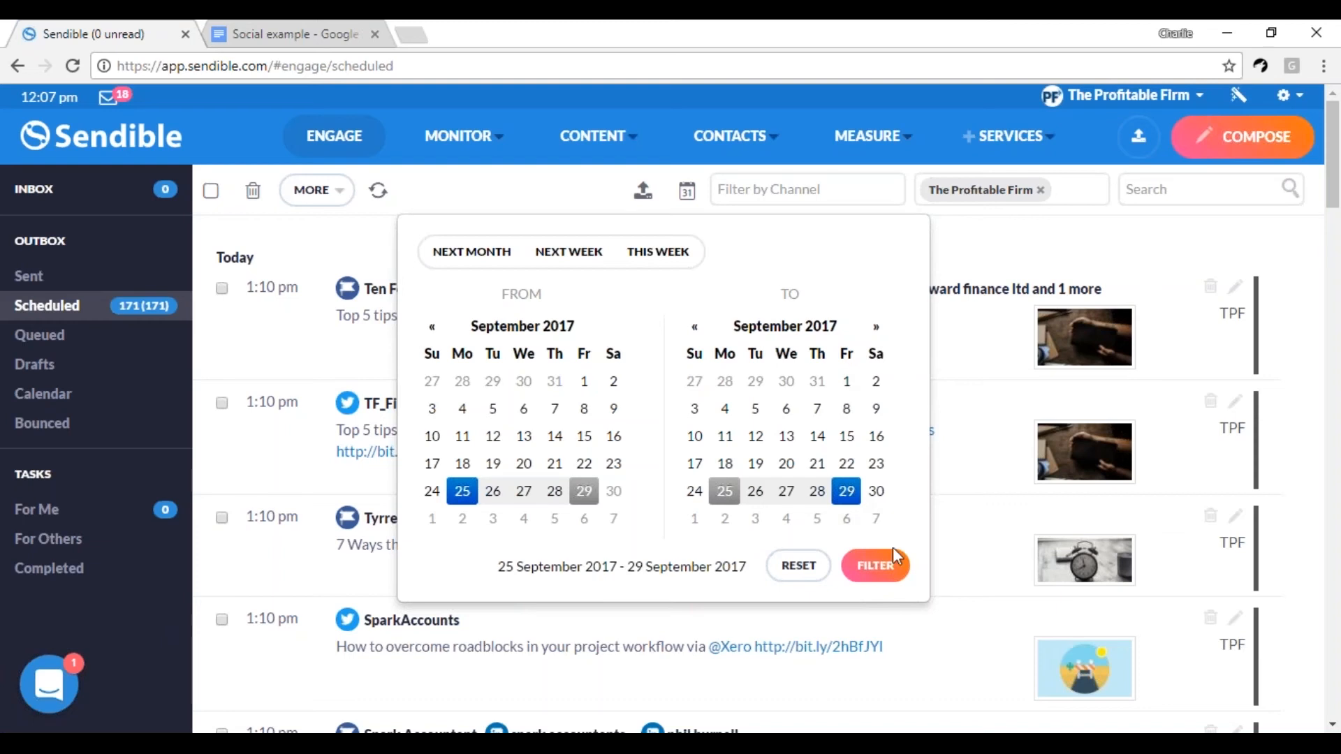
pyautogui.click(878, 567)
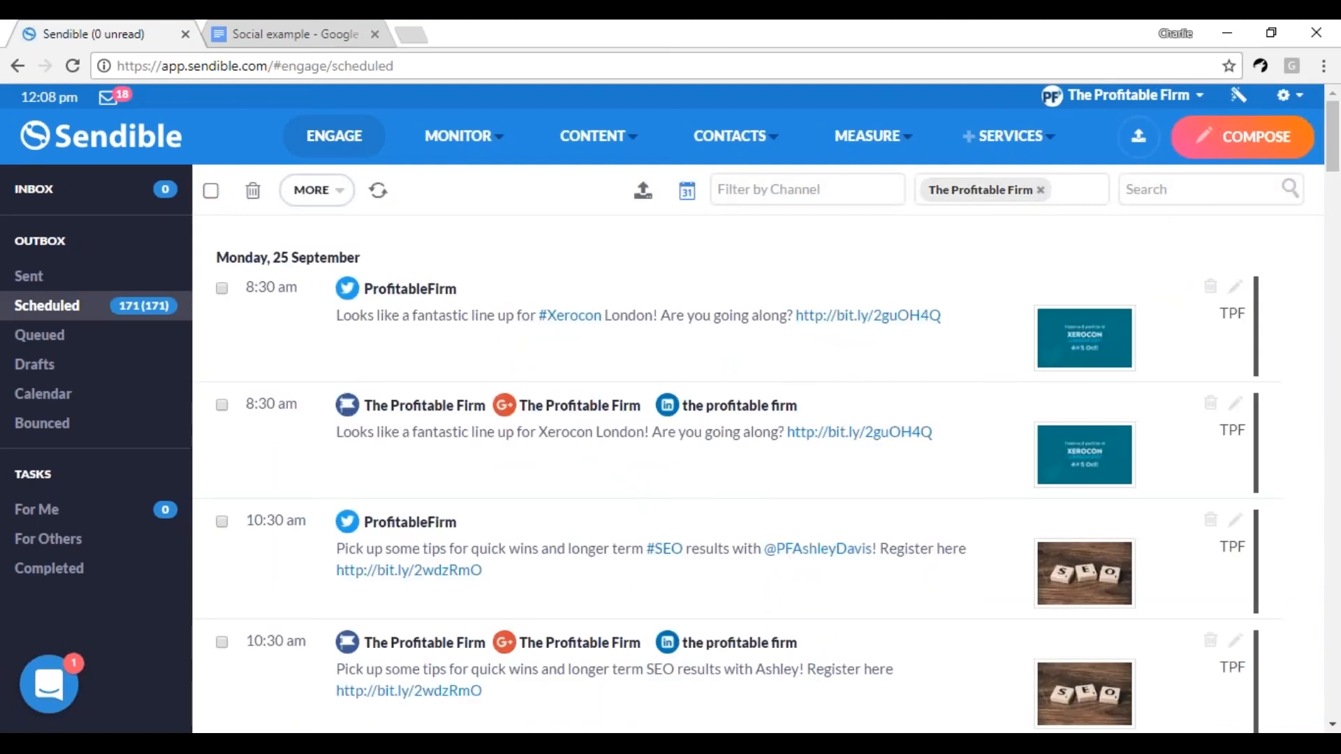
# Step: Narrow the scheduled messages to the ProfitableFirm Twitter channel and return to the inbox
pyautogui.moveTo(1336, 164); pyautogui.dragTo(1337, 197)
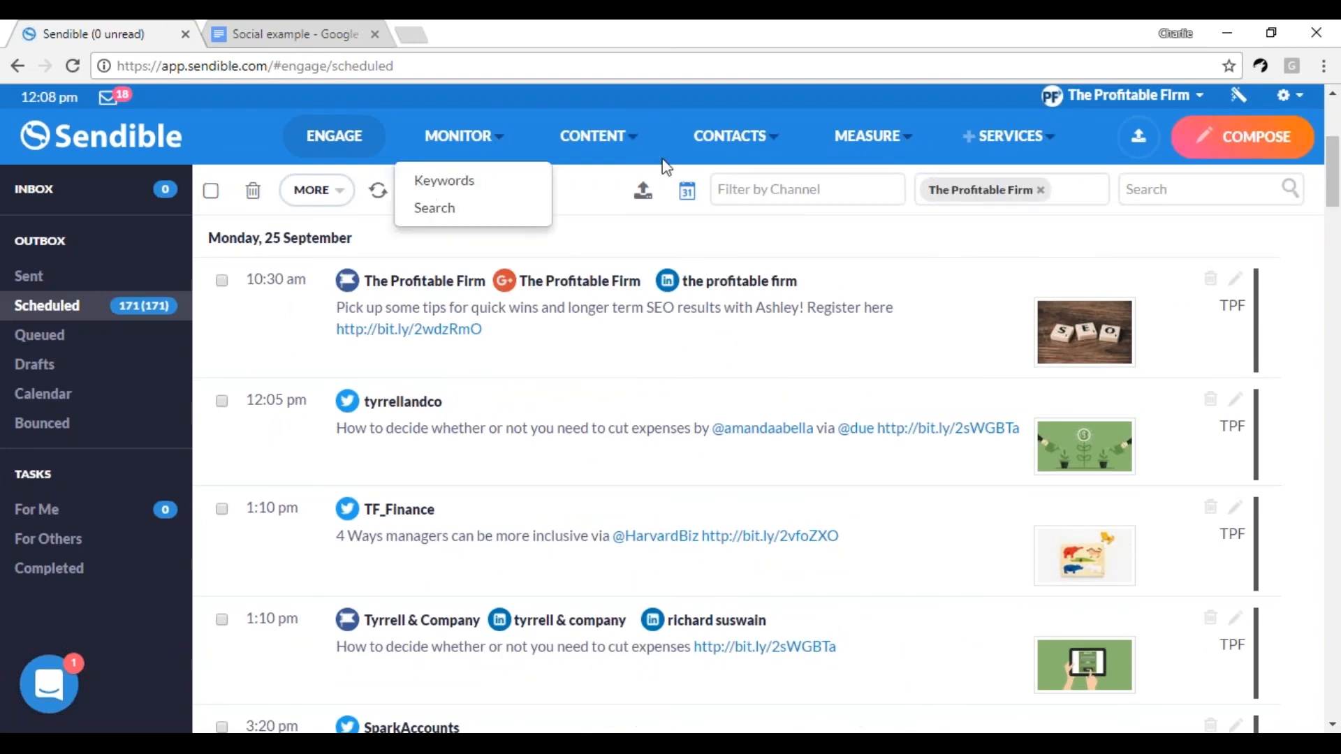
pyautogui.moveTo(730, 135)
pyautogui.click(866, 190)
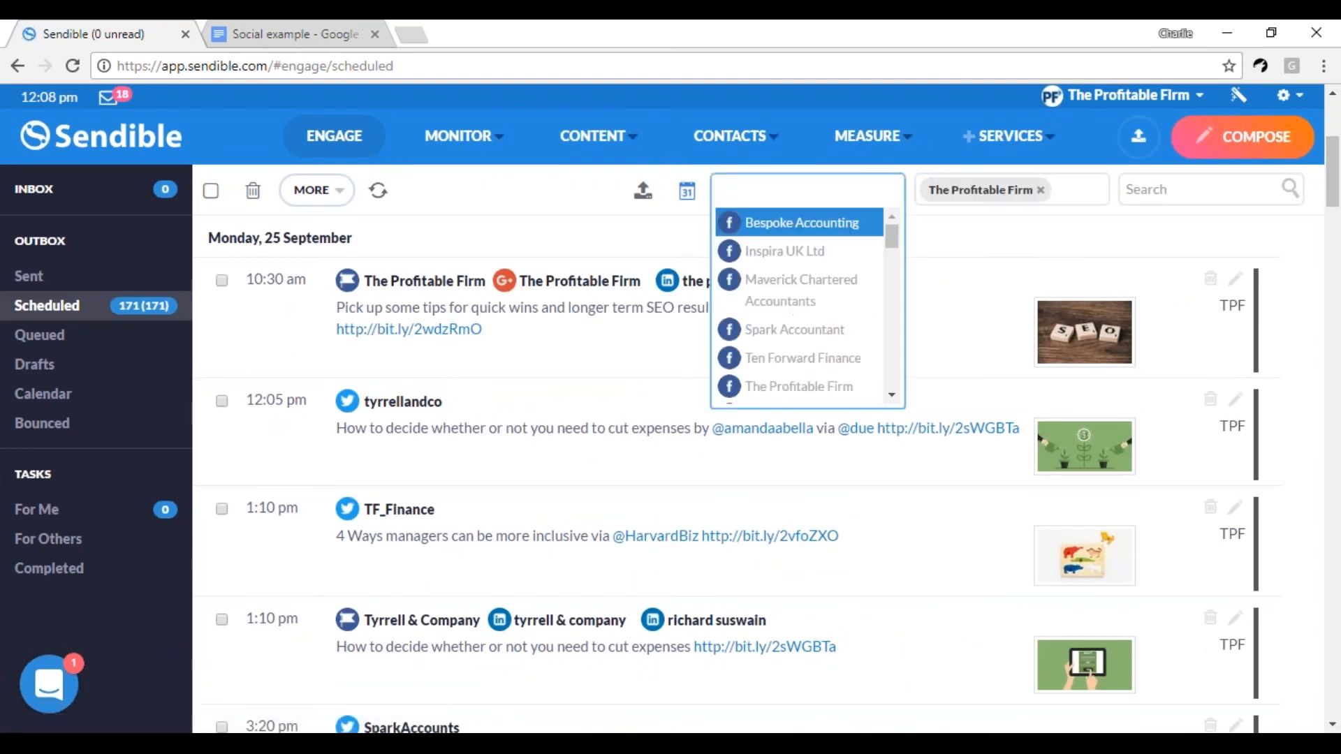
pyautogui.write('prof')
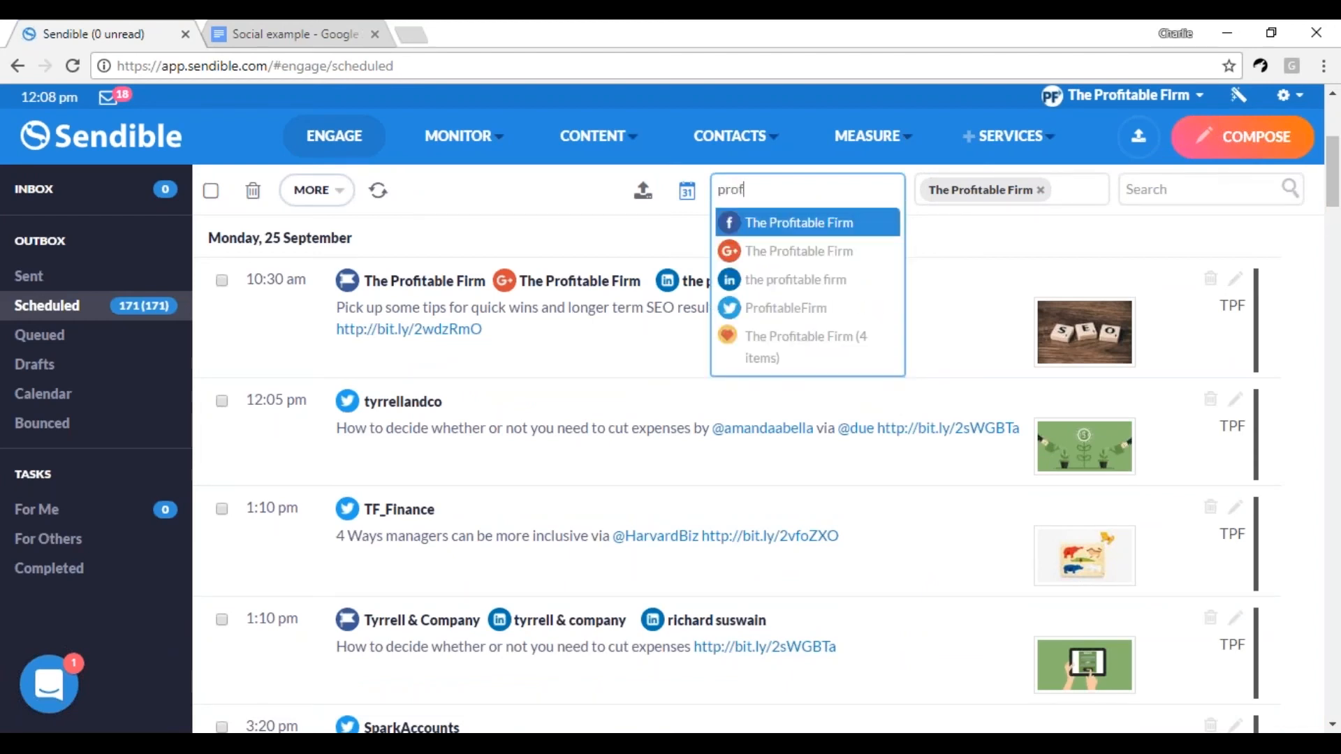
pyautogui.click(829, 307)
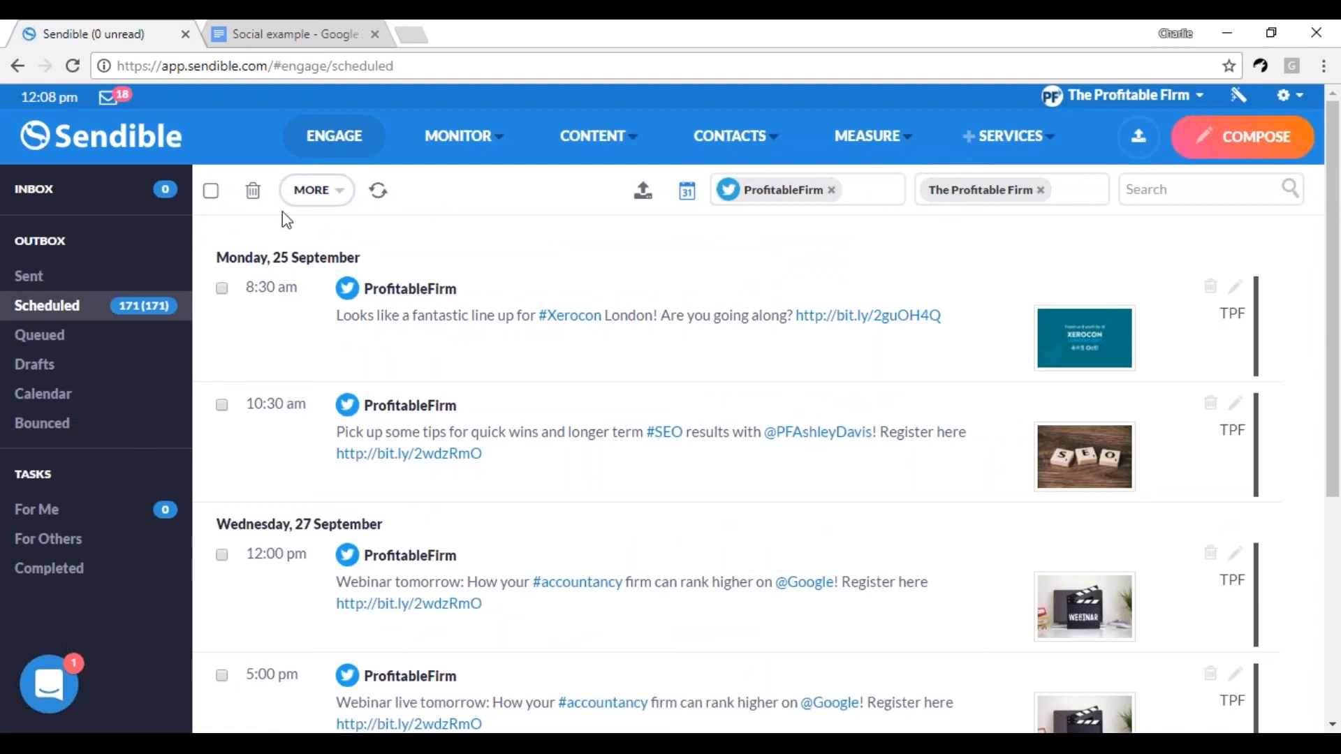
pyautogui.click(60, 199)
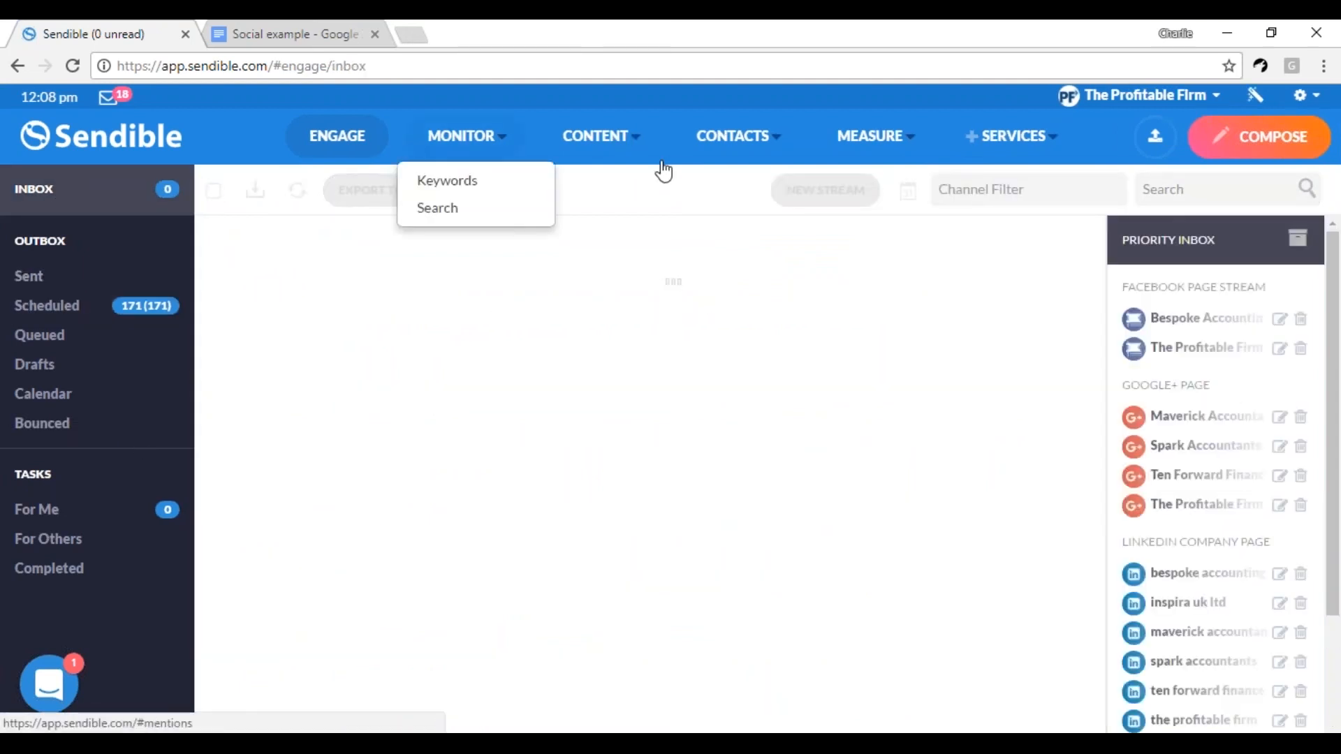